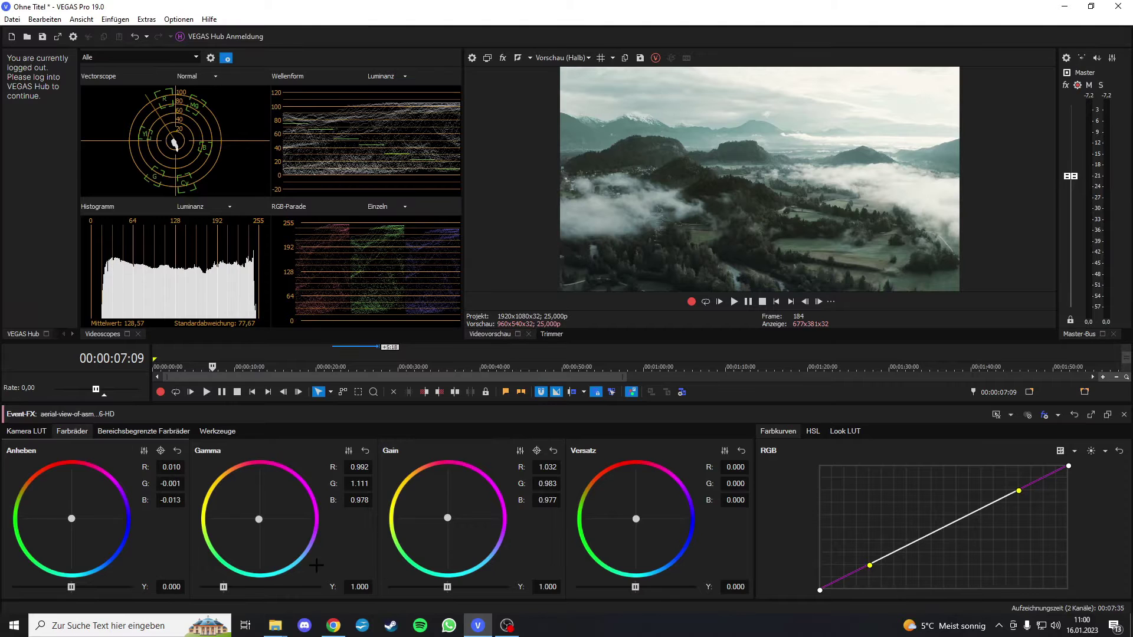
- Shape the RGB colour curve into a gentle S-curve with darker shadows and brighter highlights, and close the colour grading controls
drag(870, 571, 913, 568)
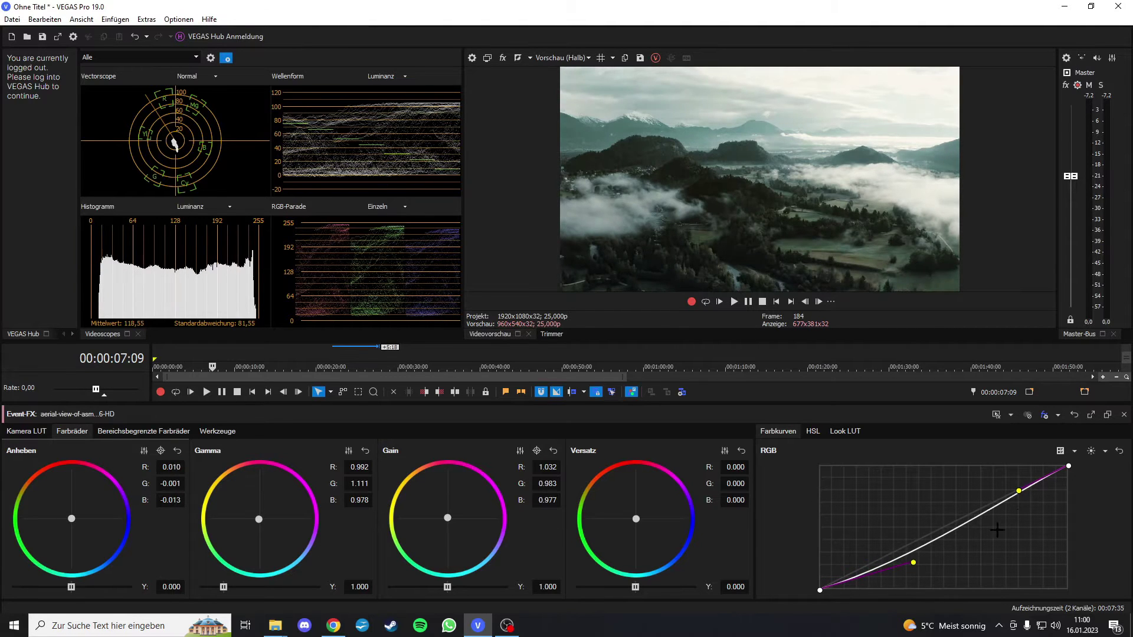
drag(1020, 492, 995, 486)
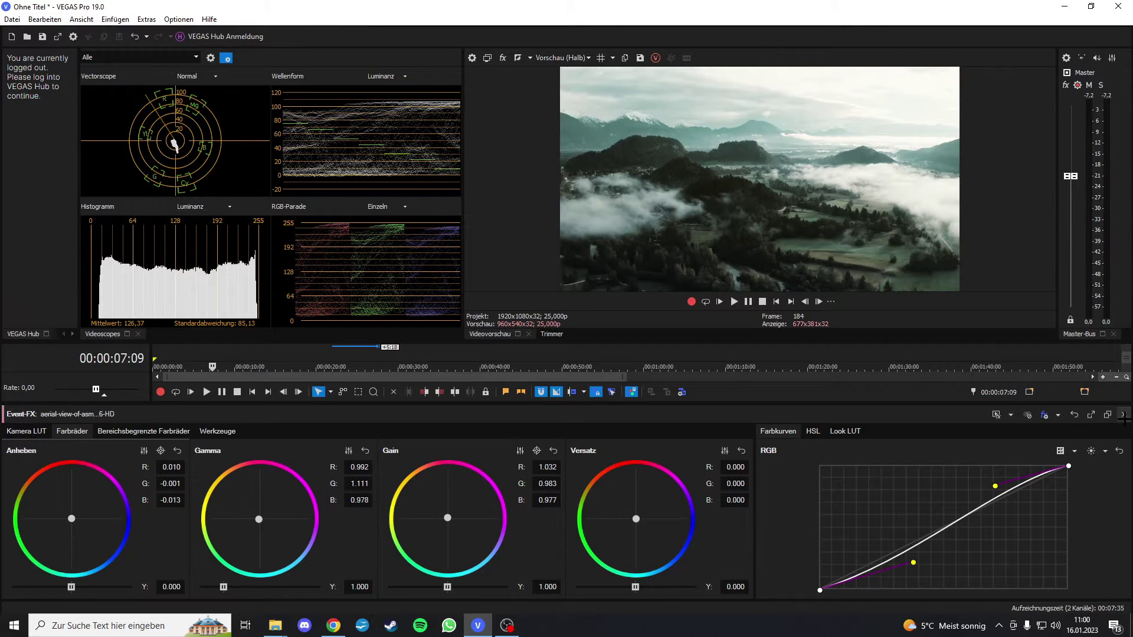
click(1122, 416)
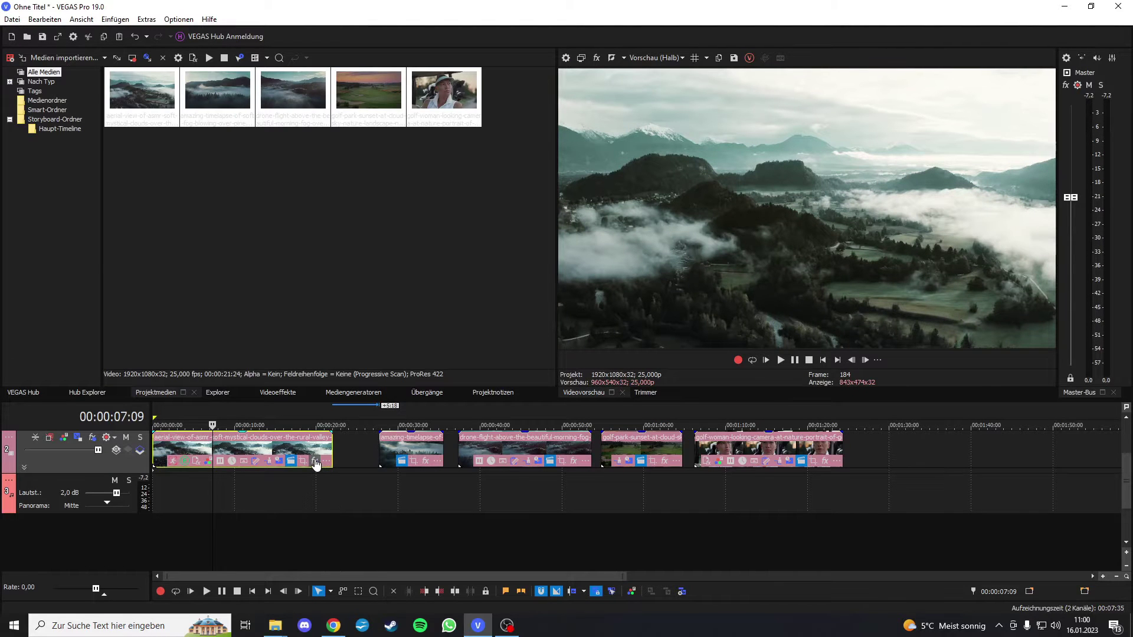
- Add the Filmeffekte plug-in to the first clip's video event effects chain
click(325, 464)
click(529, 75)
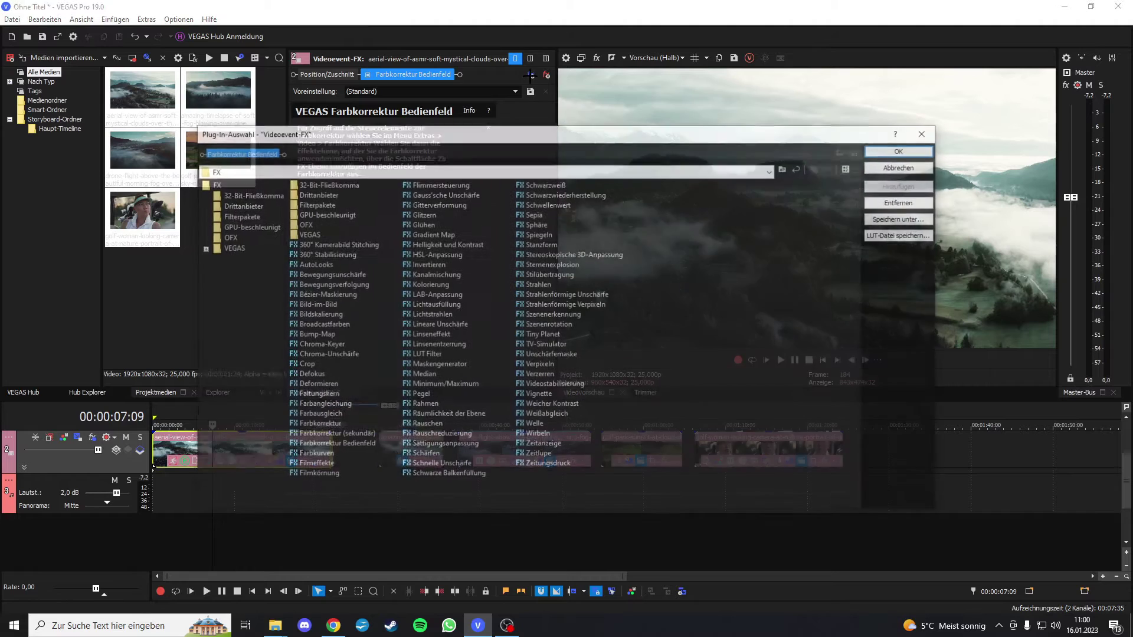
click(313, 465)
click(902, 184)
click(902, 150)
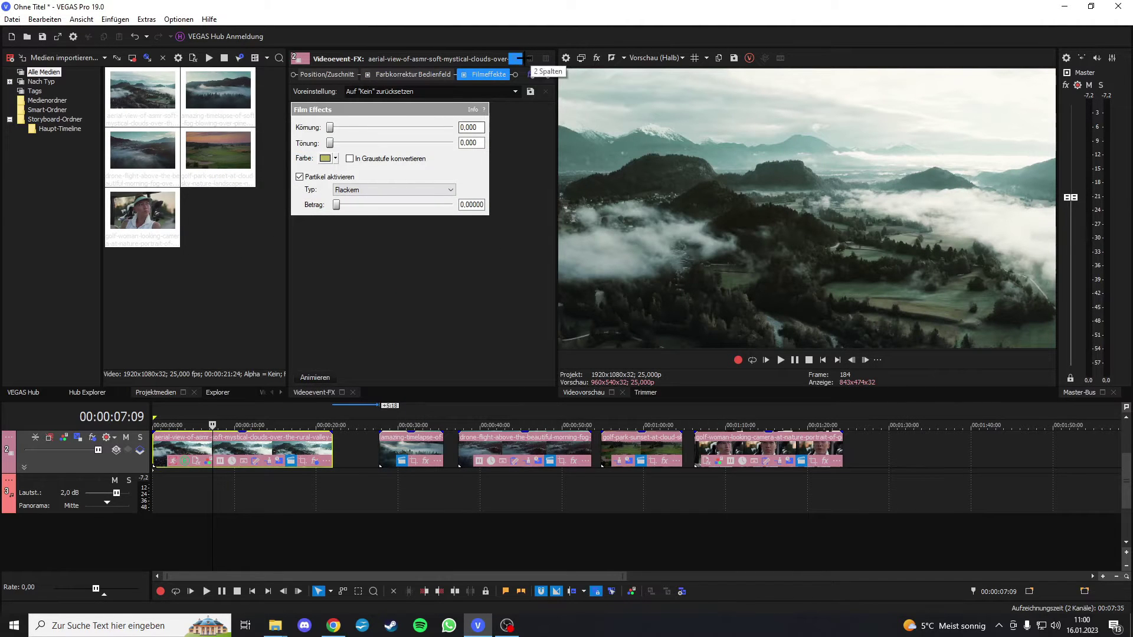
- Add the Vignette plug-in after Filmeffekte in the first clip's effects chain
click(531, 75)
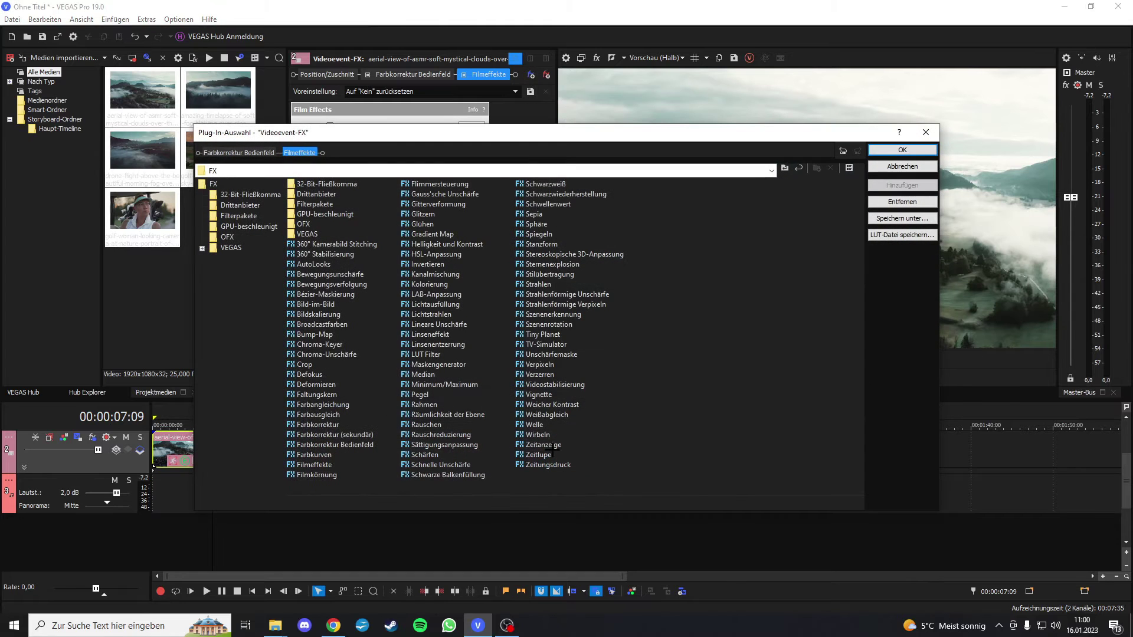
click(542, 394)
click(902, 184)
click(902, 150)
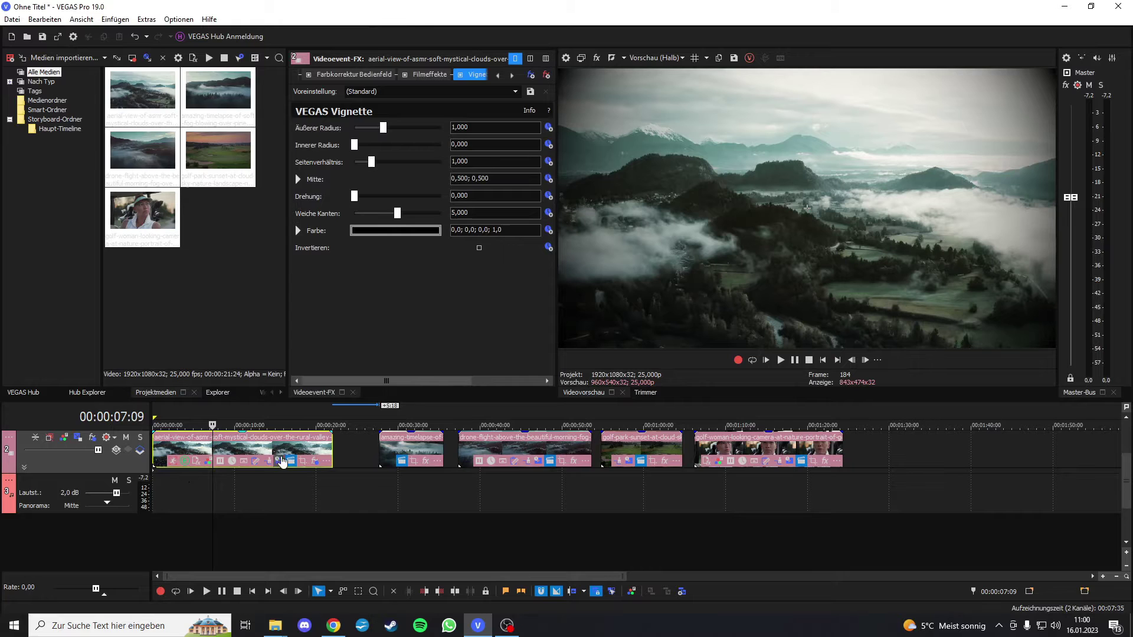
- Animate a slow zoom on the first clip with a position keyframe at 00:00:21:07, about 1.792 wide, using Langsam interpolation
click(302, 461)
click(529, 341)
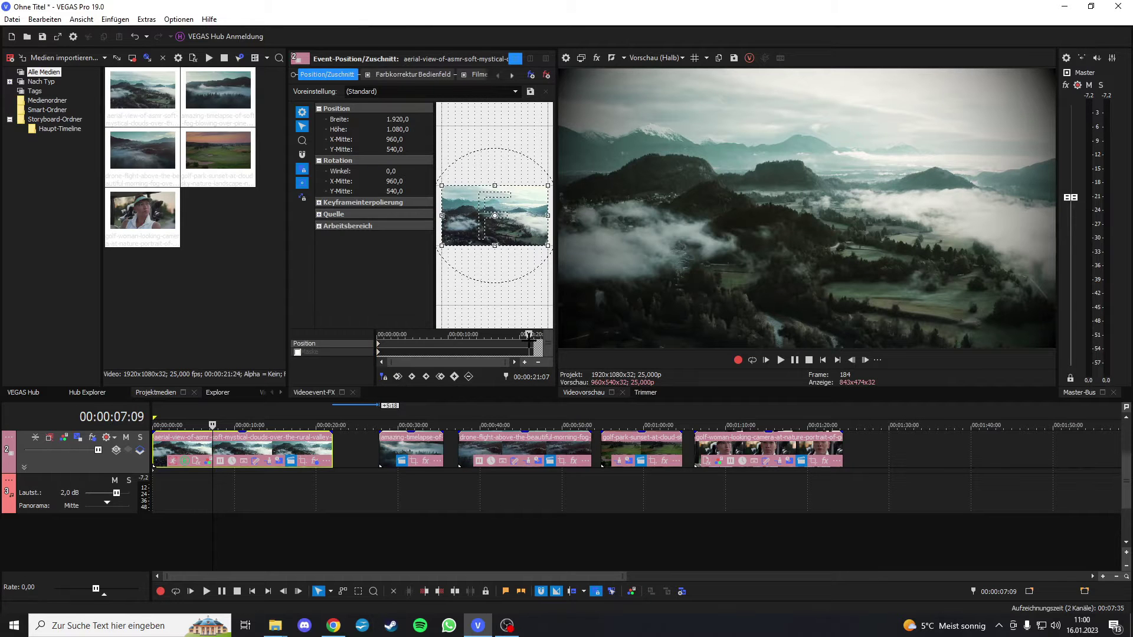
drag(551, 247, 547, 243)
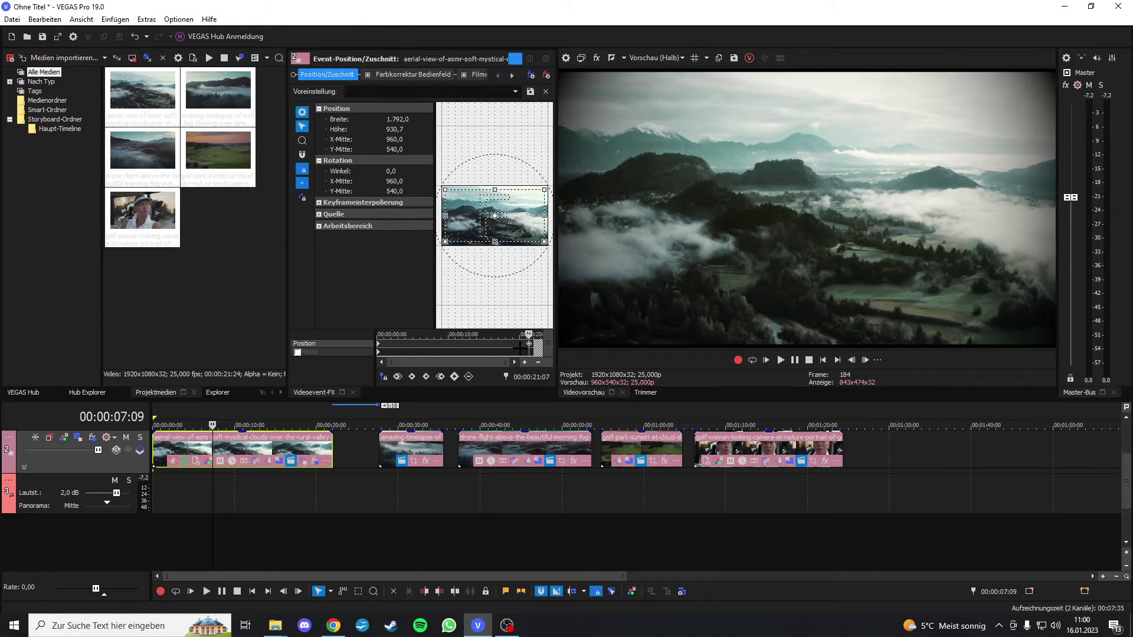
right_click(529, 344)
click(570, 424)
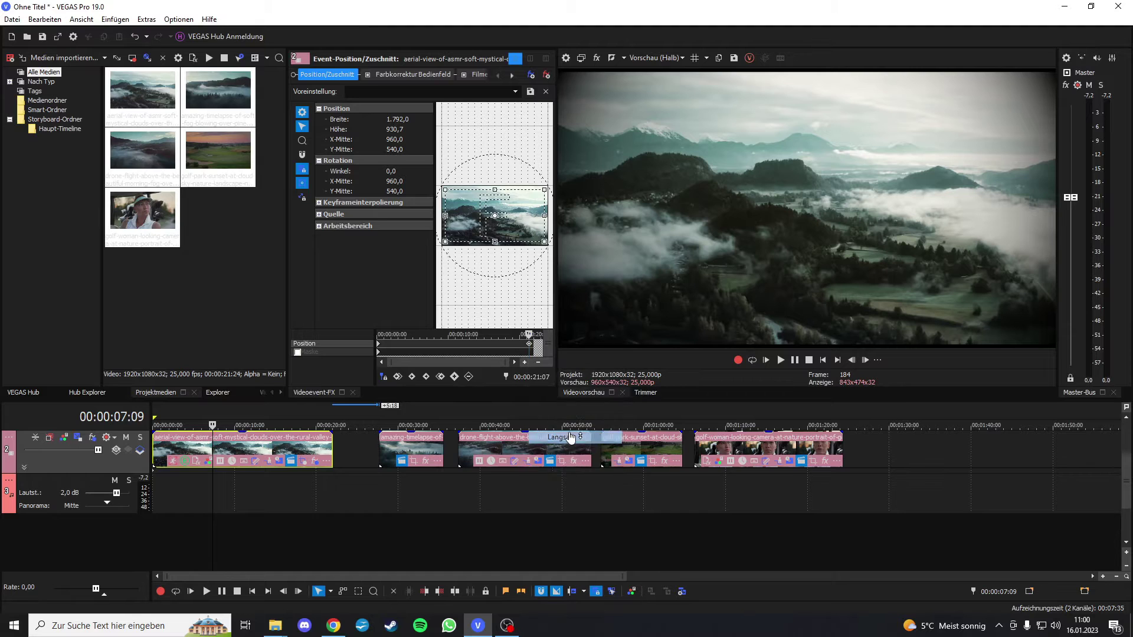
- Play the start of the first clip, check its zoom at further points, and view a frame of each remaining clip
click(766, 360)
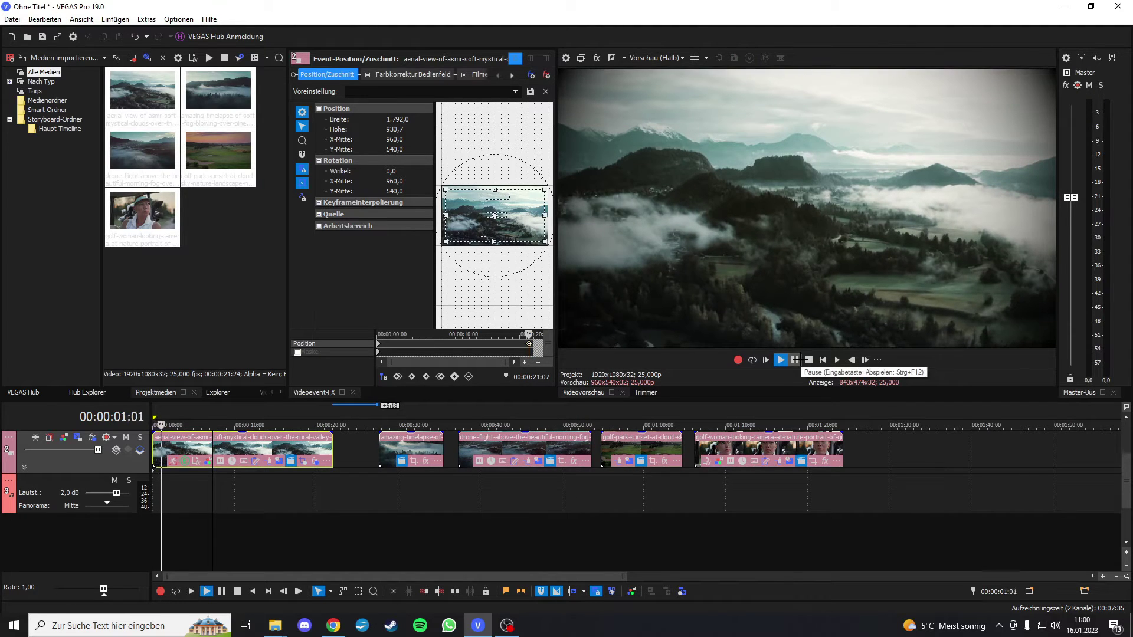
click(795, 360)
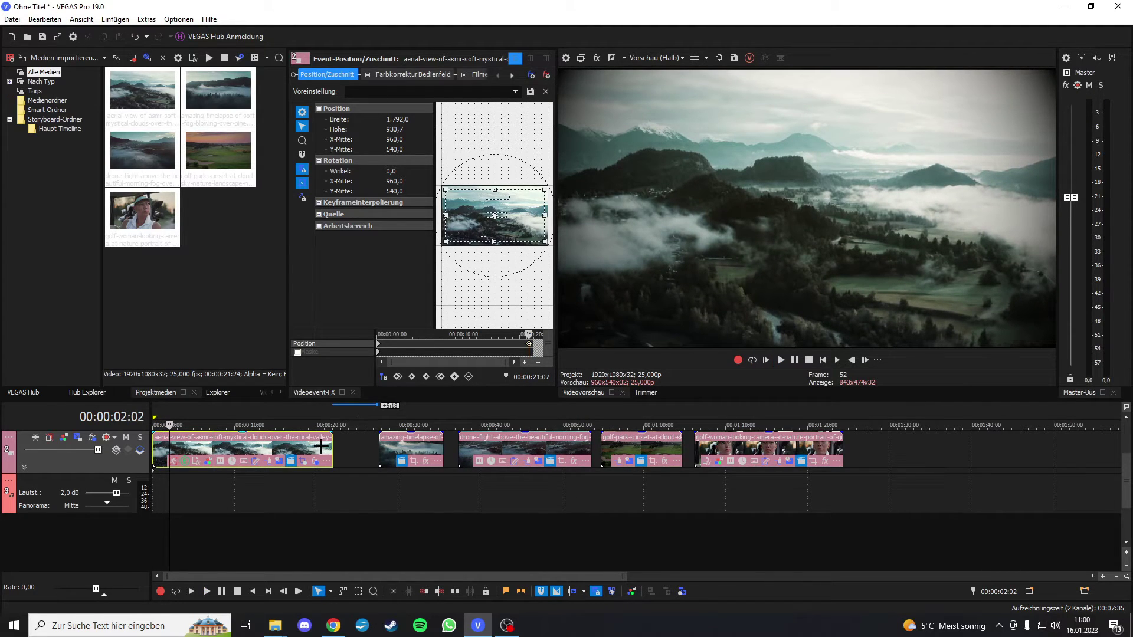
click(245, 446)
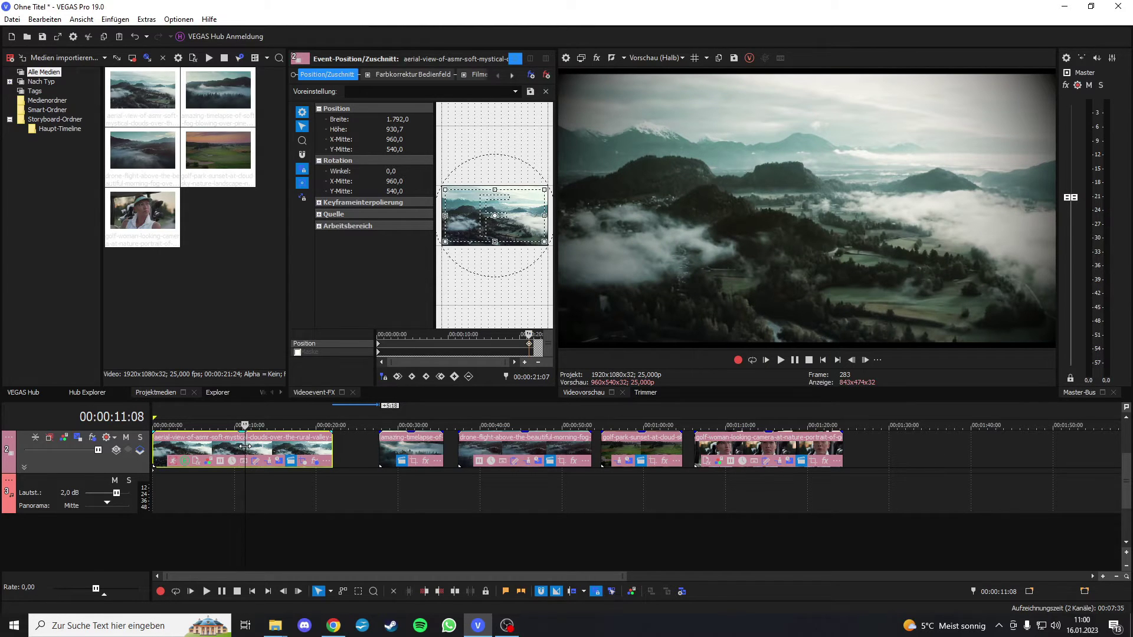
drag(245, 446, 291, 462)
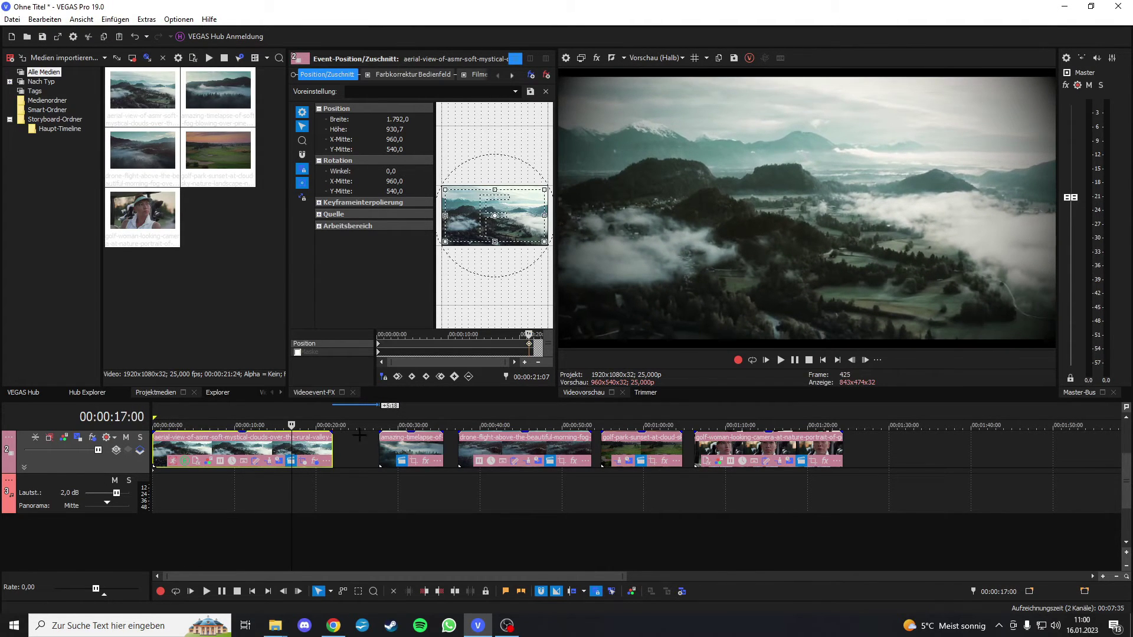
click(396, 448)
click(514, 448)
click(625, 448)
click(724, 449)
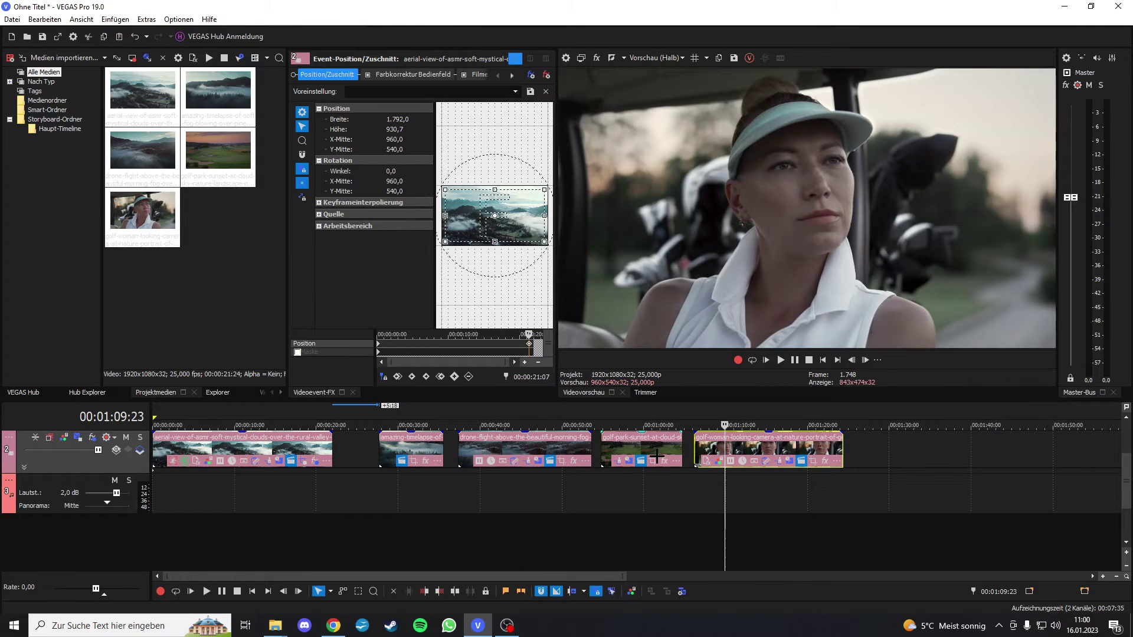
- Copy the first clip and paste its event attributes onto the second clip, the fog timelapse
scroll(656, 457, down, 2)
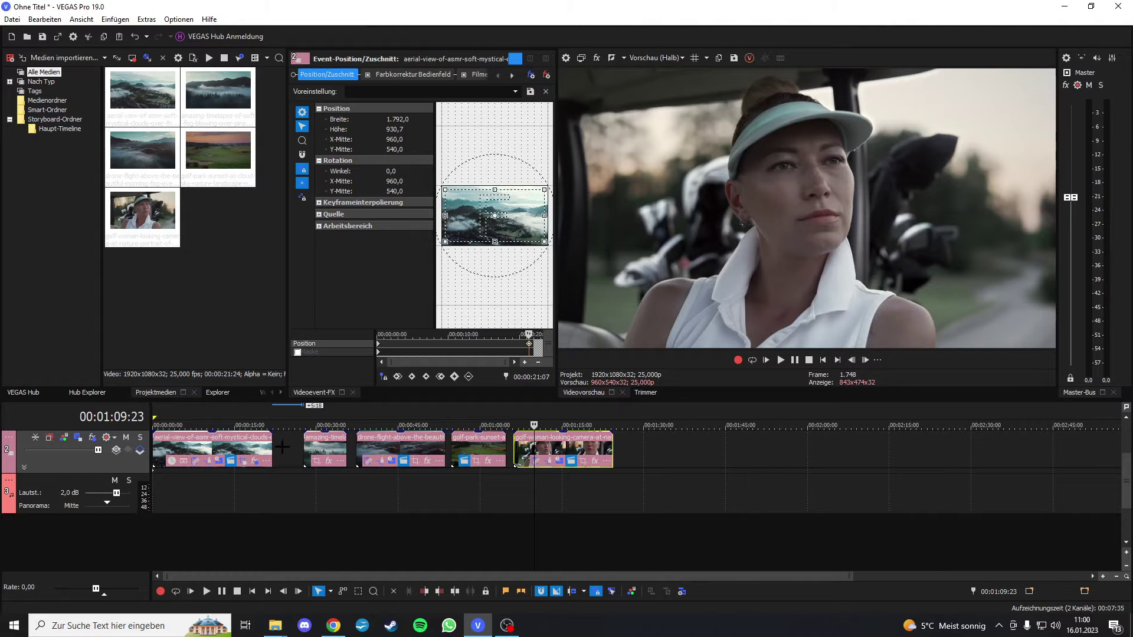
click(245, 446)
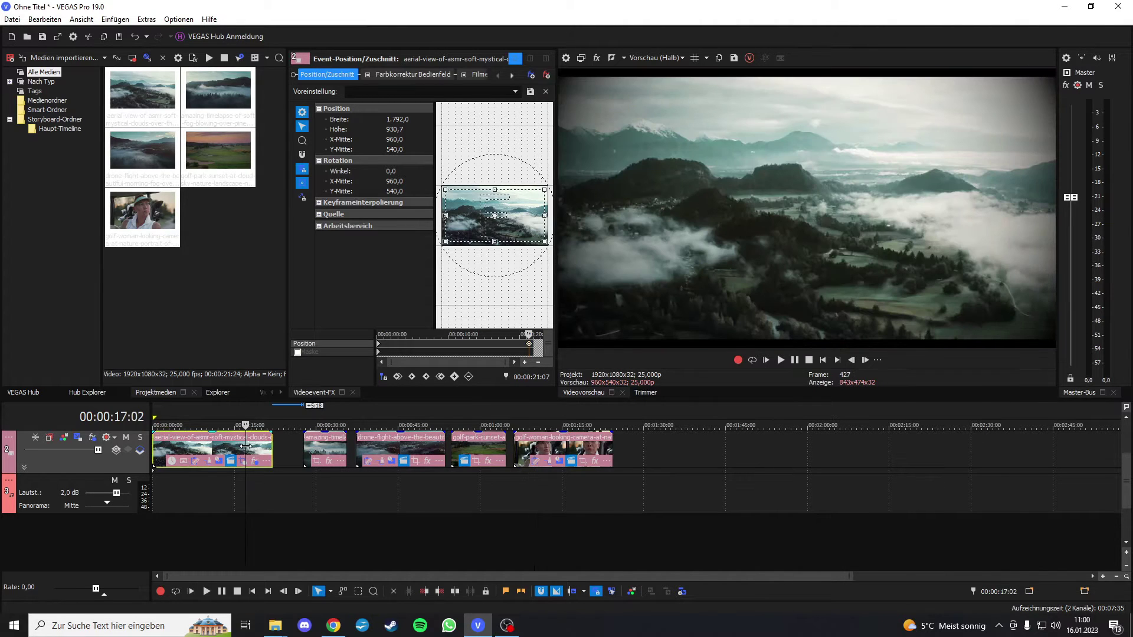
right_click(246, 447)
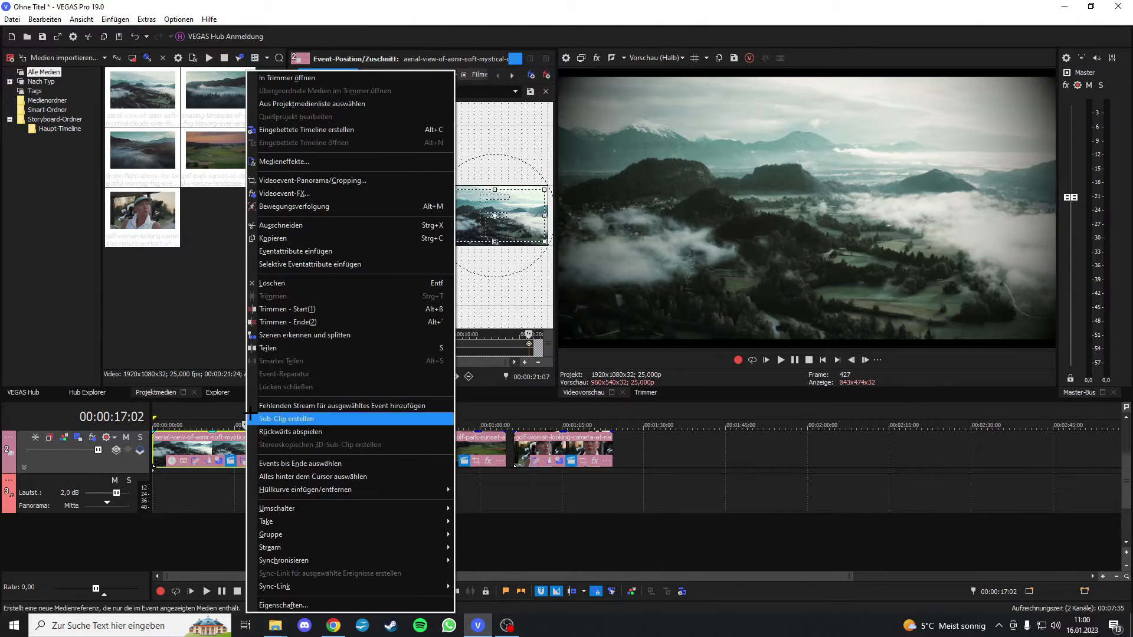
click(272, 238)
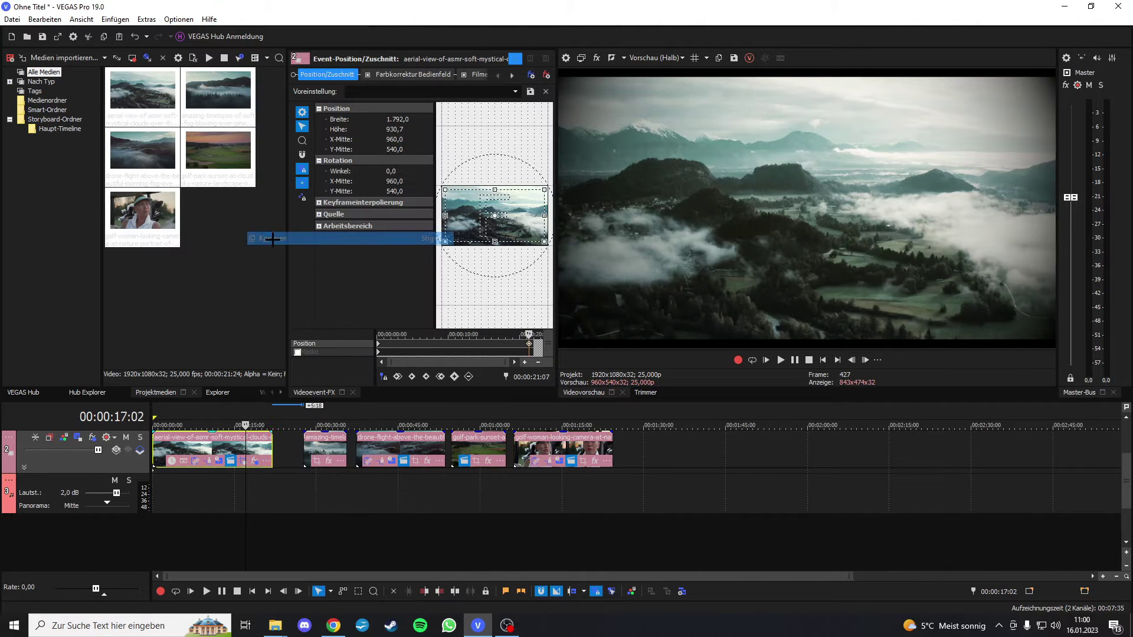
click(328, 443)
right_click(328, 444)
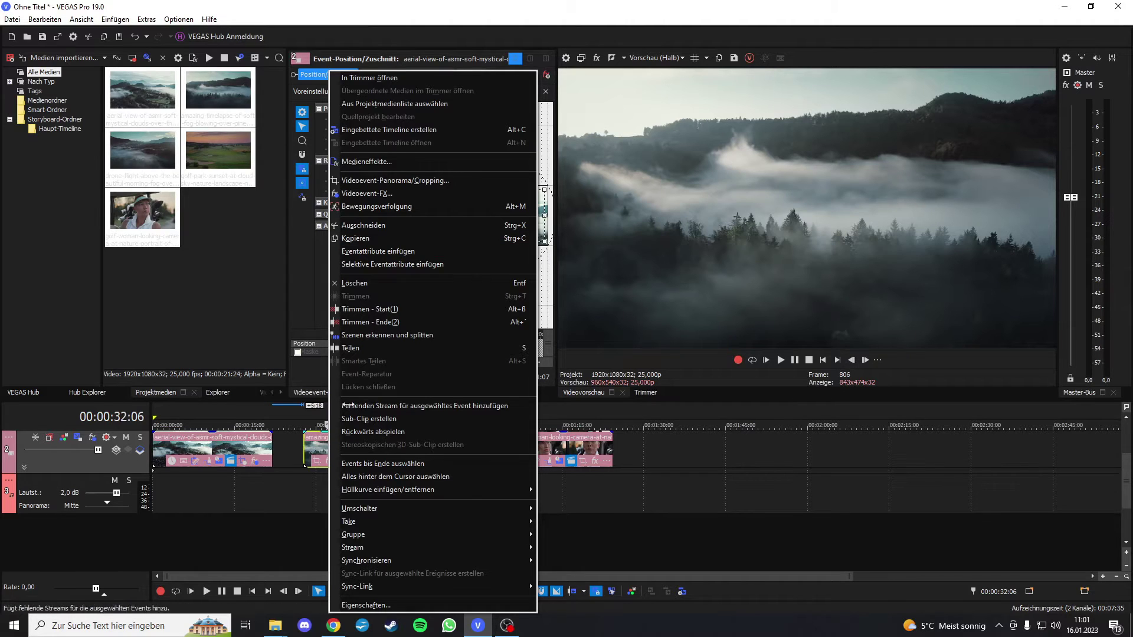
click(378, 252)
- Play the timelapse clip and compare its look with the first clip
scroll(378, 464, up, 2)
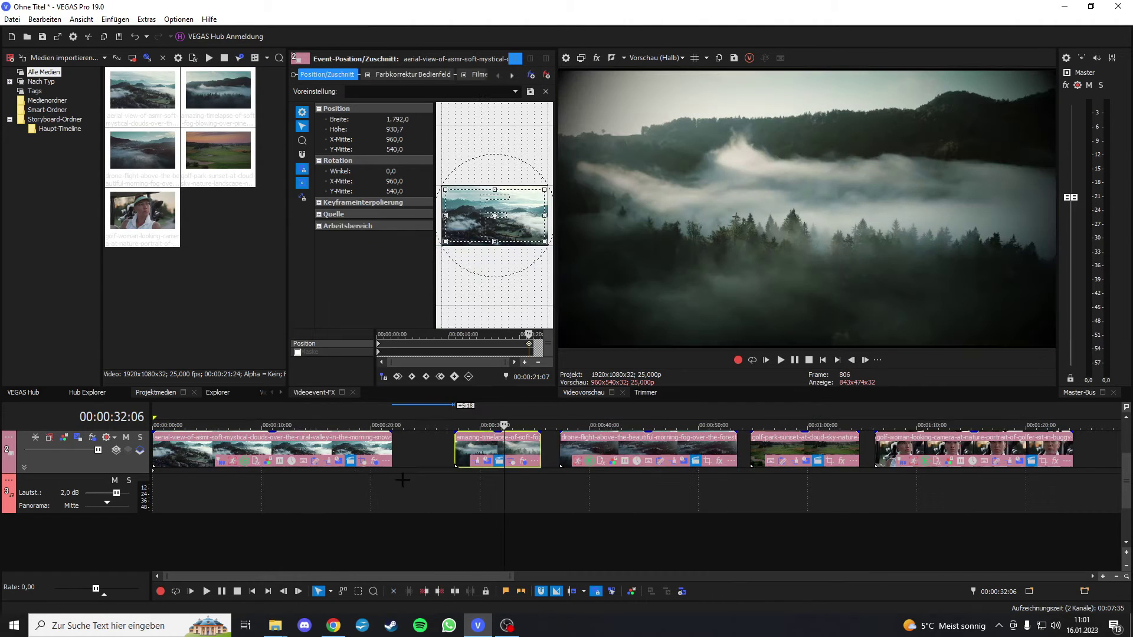
click(781, 359)
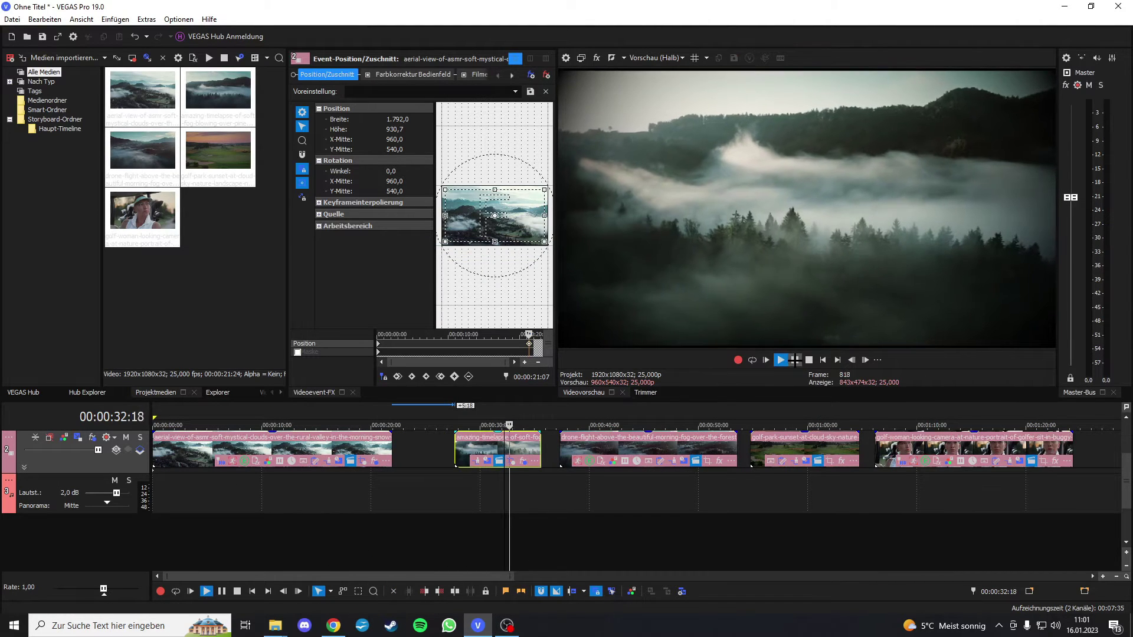
click(324, 450)
click(493, 446)
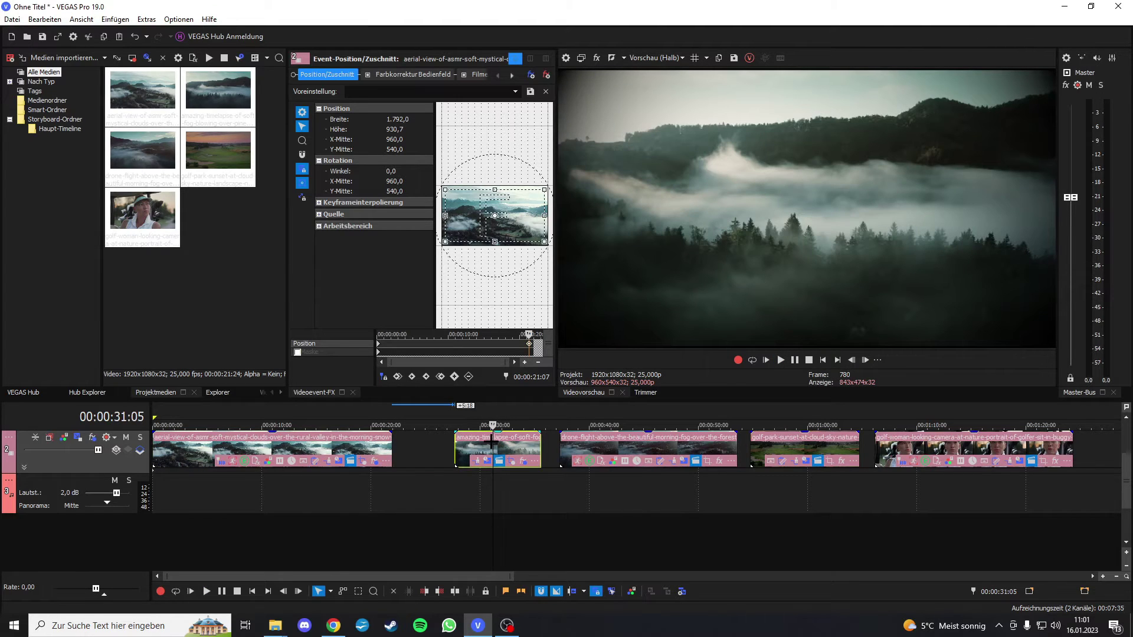
- Paste the copied event attributes onto the drone-flight clip and compare its look with the timelapse clip
click(582, 449)
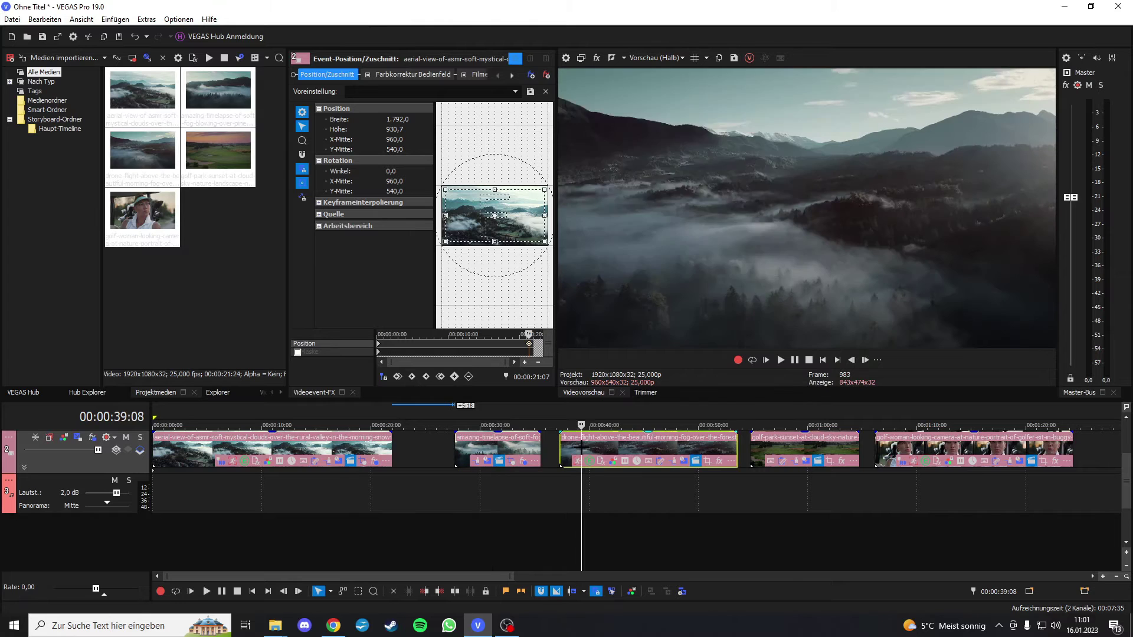
right_click(581, 448)
click(642, 253)
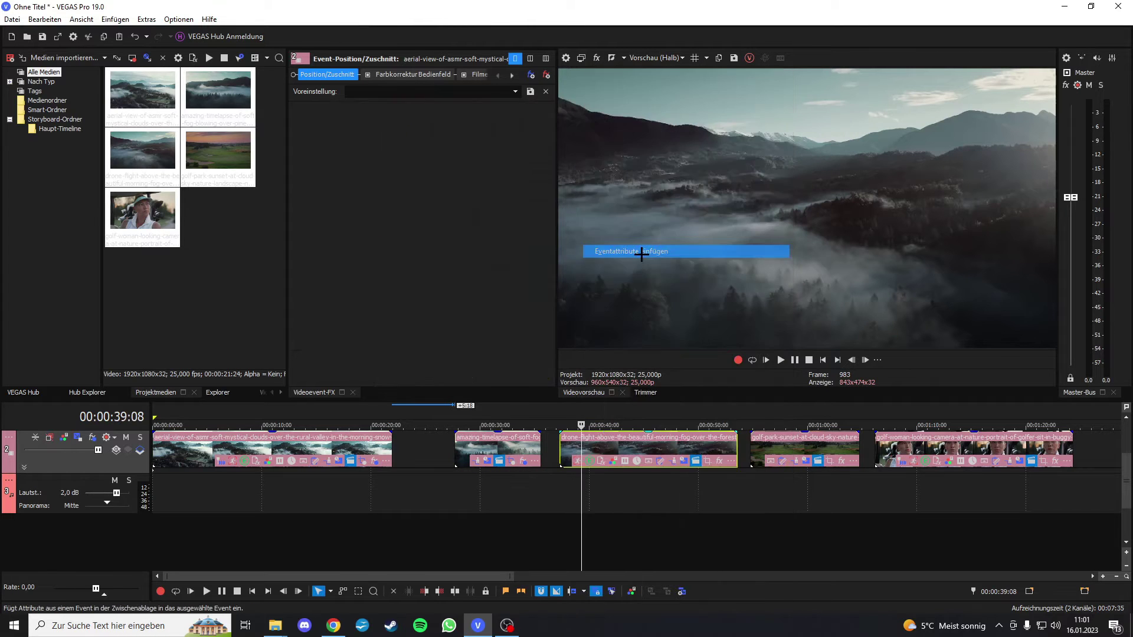
click(575, 451)
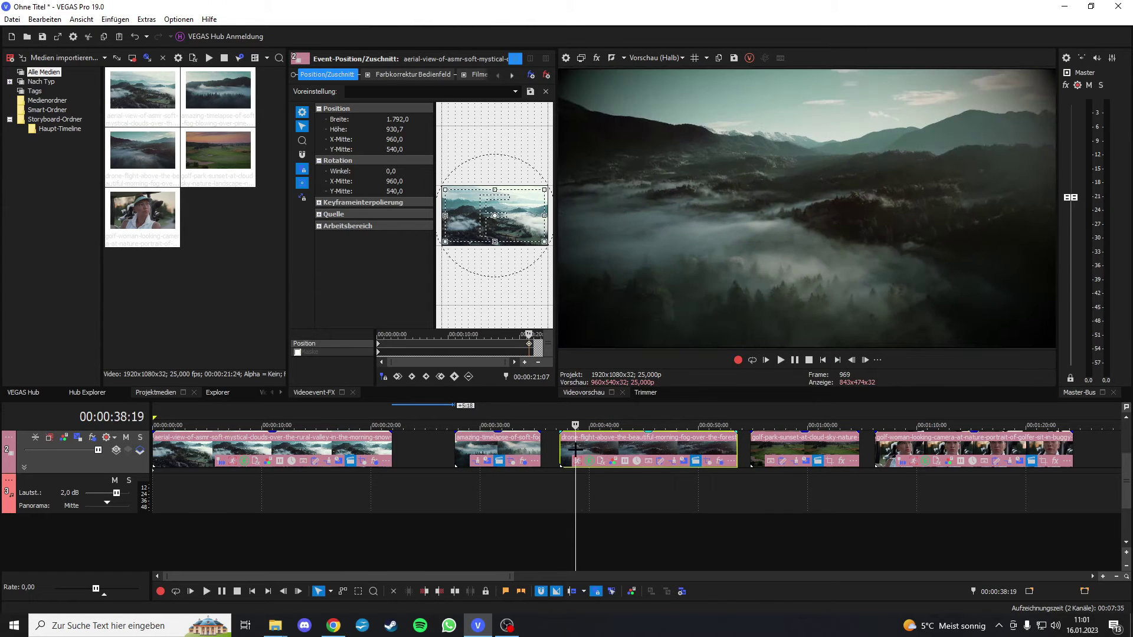
click(493, 445)
click(604, 442)
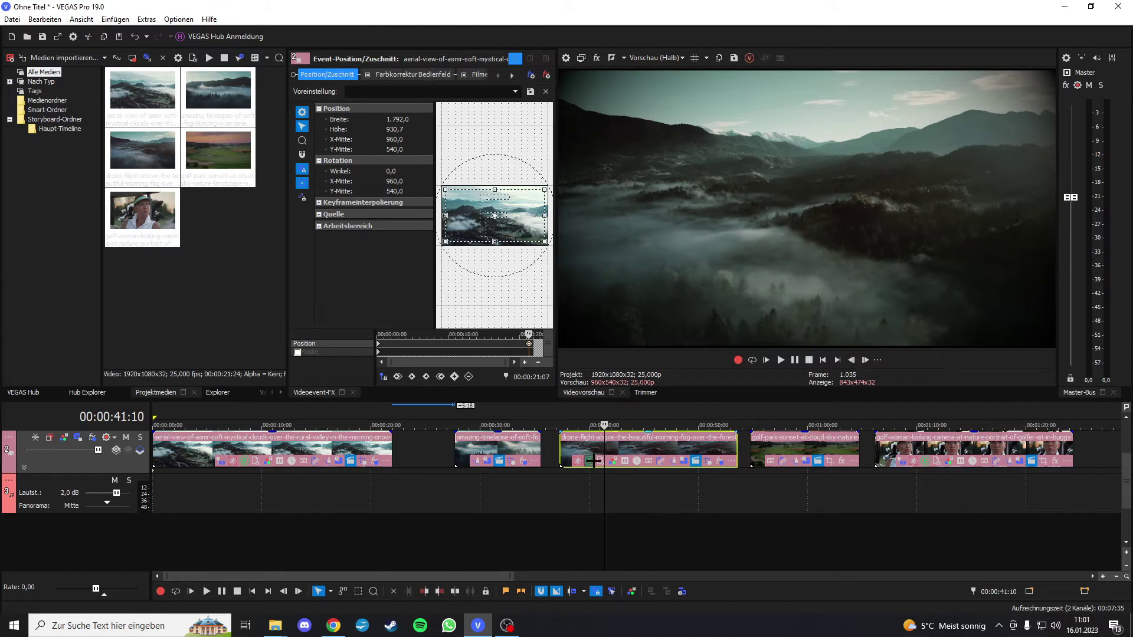
- Try pasting all copied event attributes onto the golf-park sunset clip, and undo the paste
right_click(764, 452)
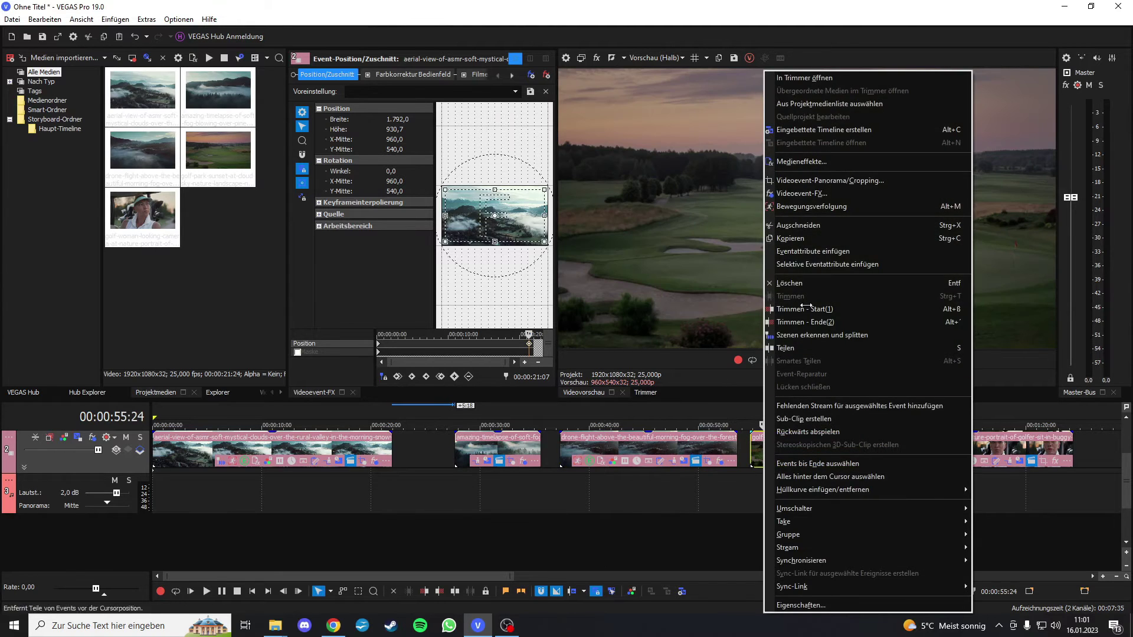
click(816, 250)
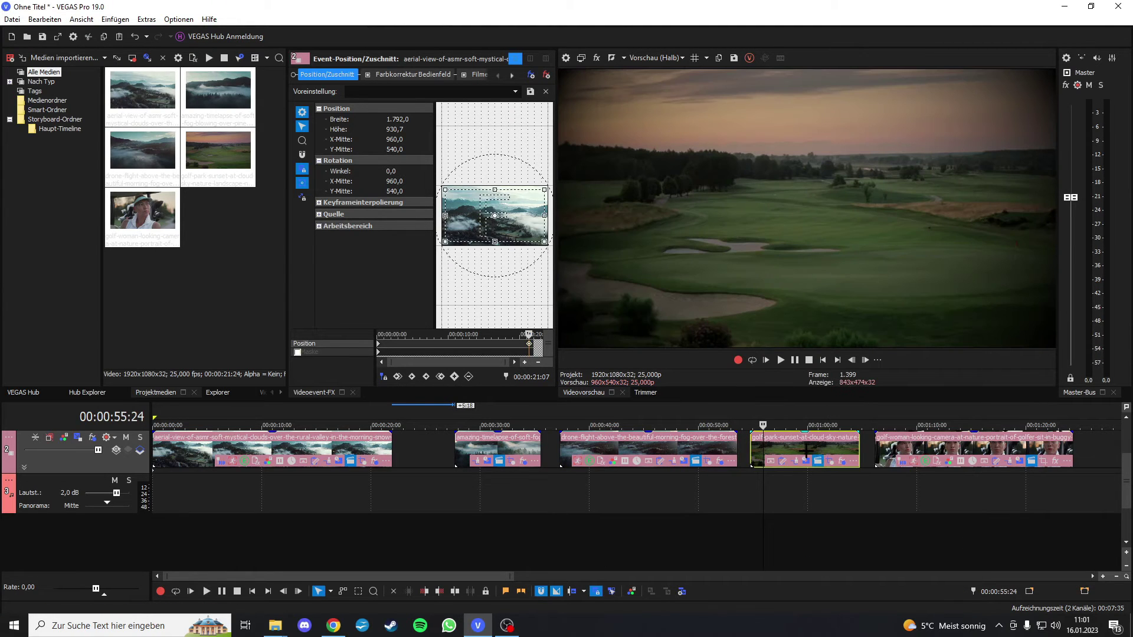
scroll(805, 451, down, 2)
scroll(676, 451, up, 2)
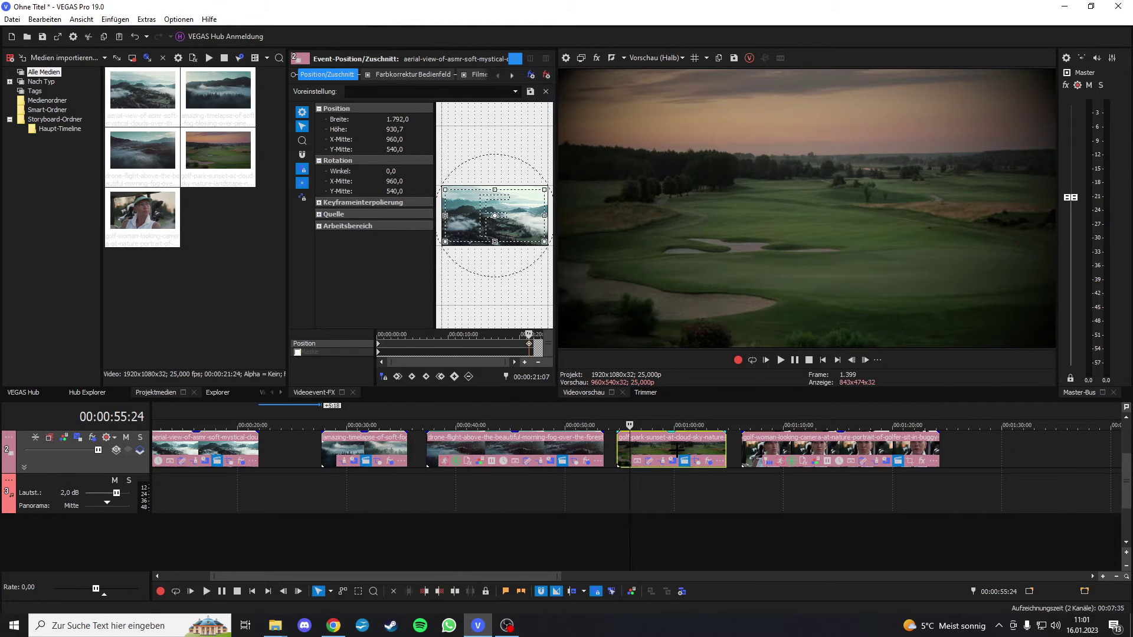
key(ctrl+z)
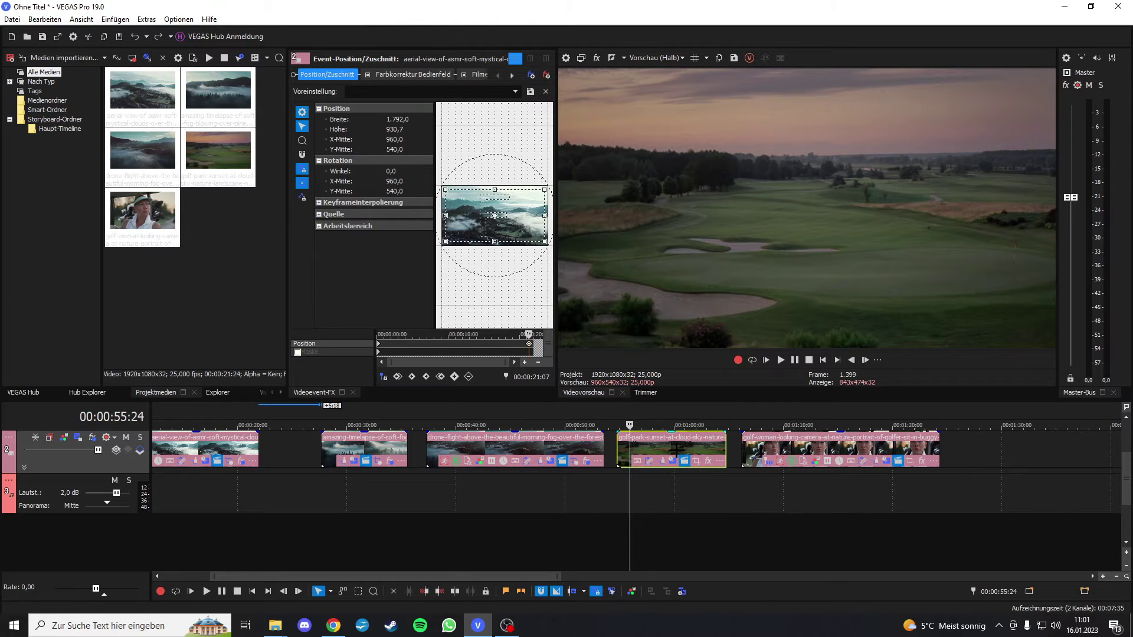
- Copy the drone-flight clip as the source for the golf-park sunset clip's attributes
click(531, 450)
click(665, 452)
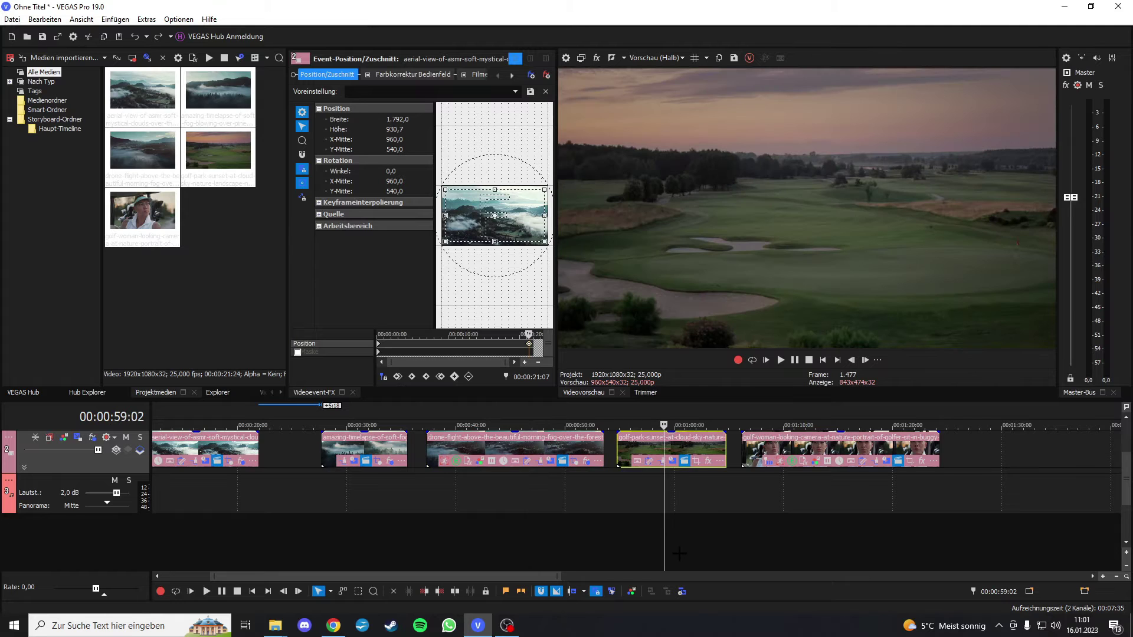
right_click(558, 438)
click(584, 238)
- Selectively paste only the Panorama/Crop-Einstellungen attribute onto the golf-park sunset clip, leaving all other event attributes excluded
click(665, 450)
right_click(665, 450)
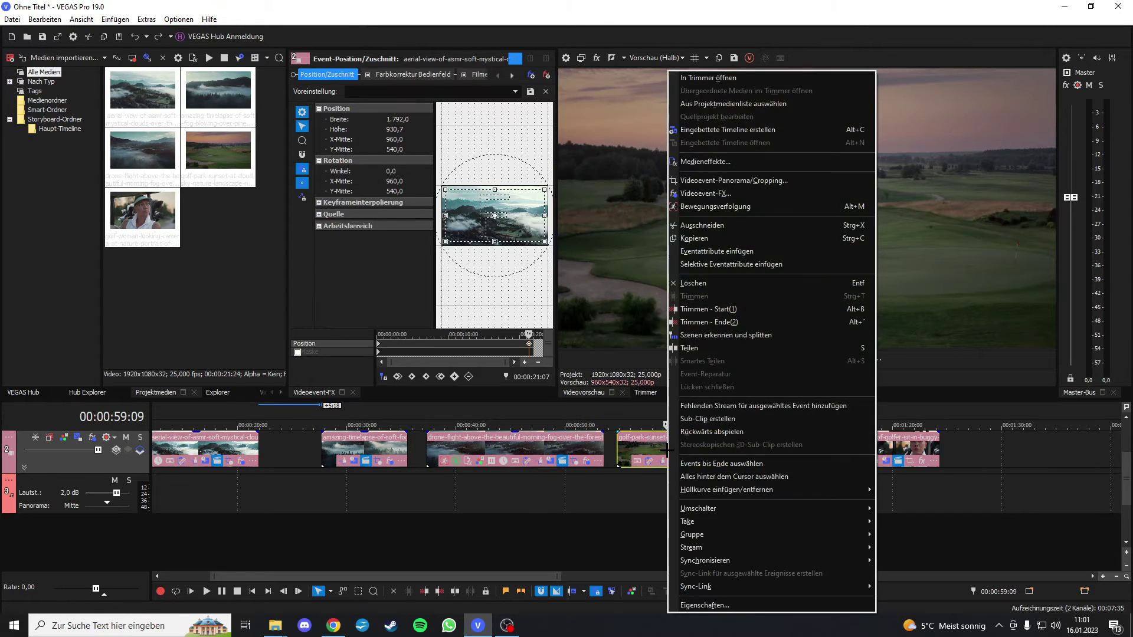
click(755, 263)
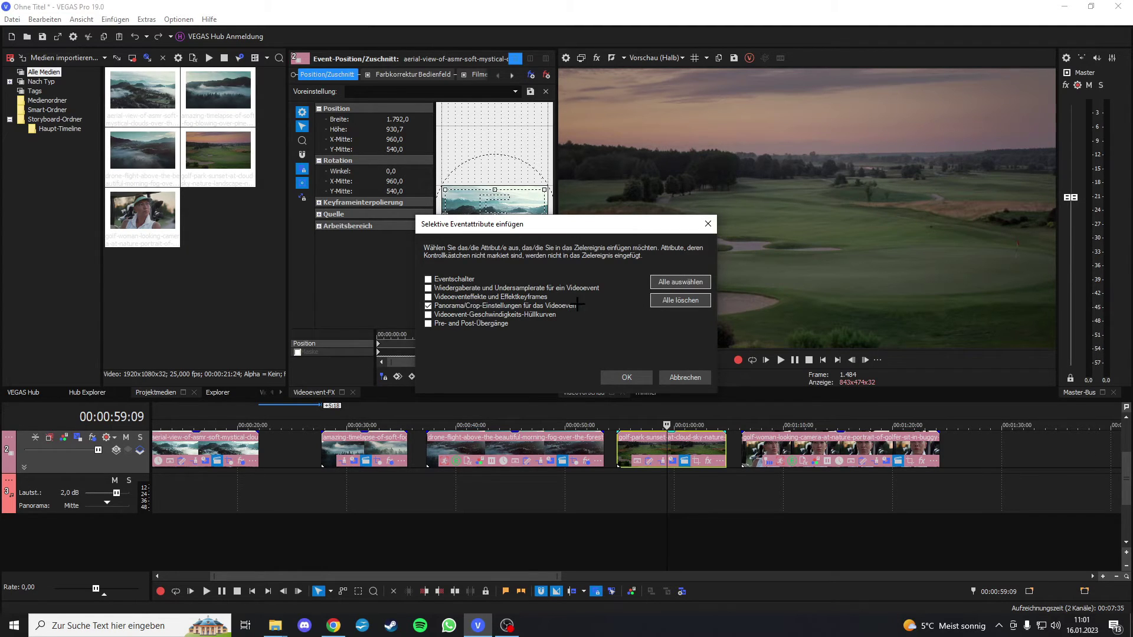
click(687, 283)
click(427, 279)
click(428, 297)
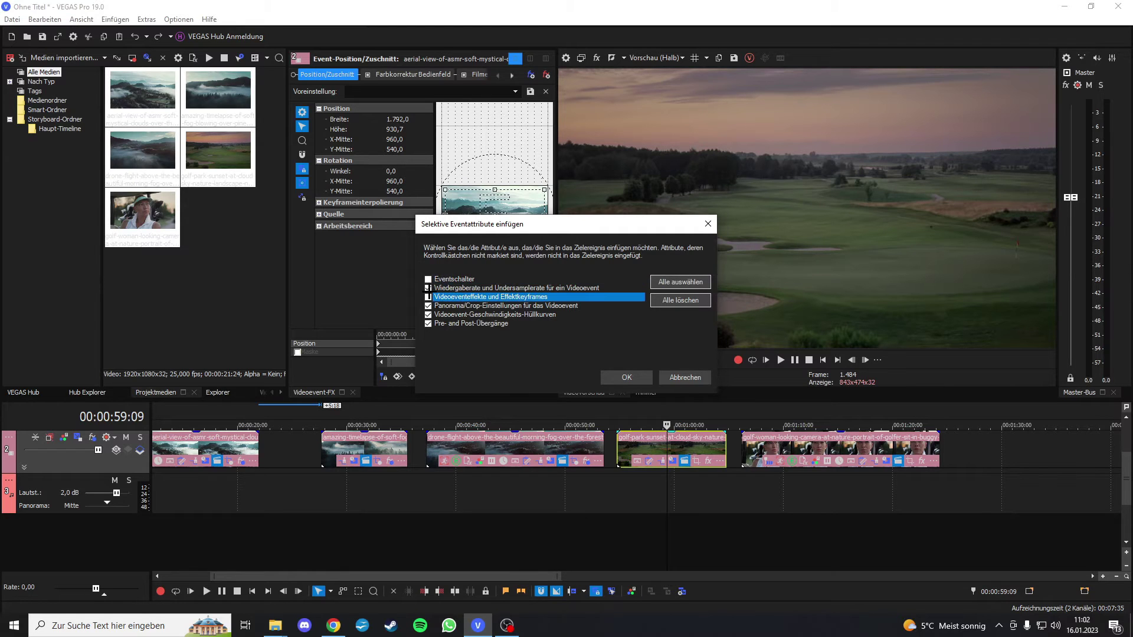
click(428, 288)
click(428, 315)
click(428, 324)
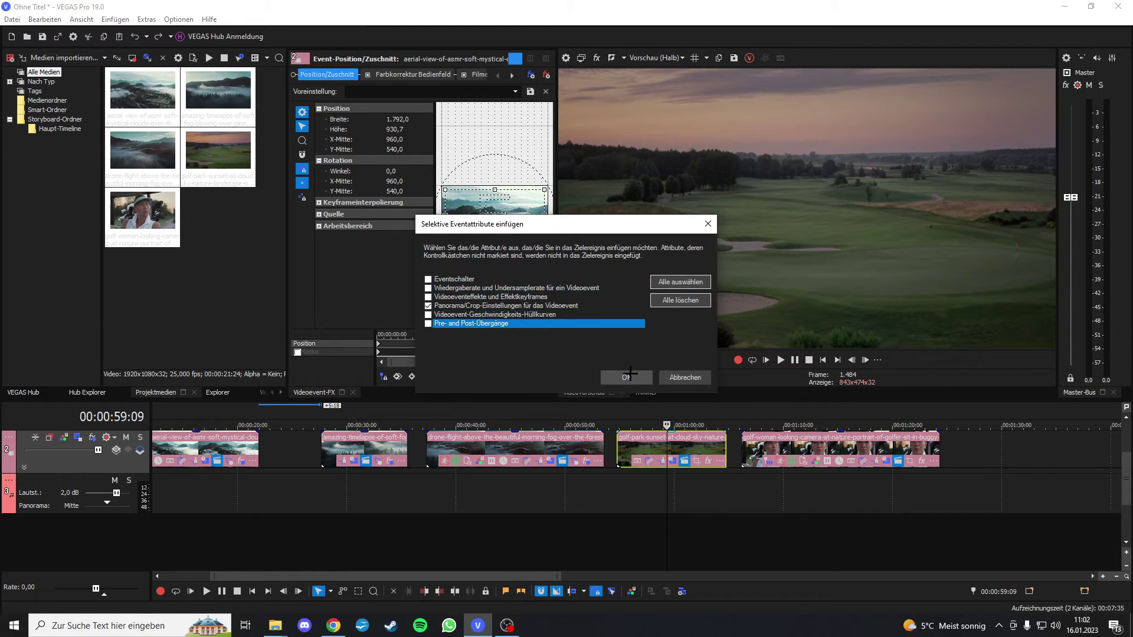
click(627, 376)
- Play the golf-park sunset clip from near its start to check the transferred zoom
click(627, 457)
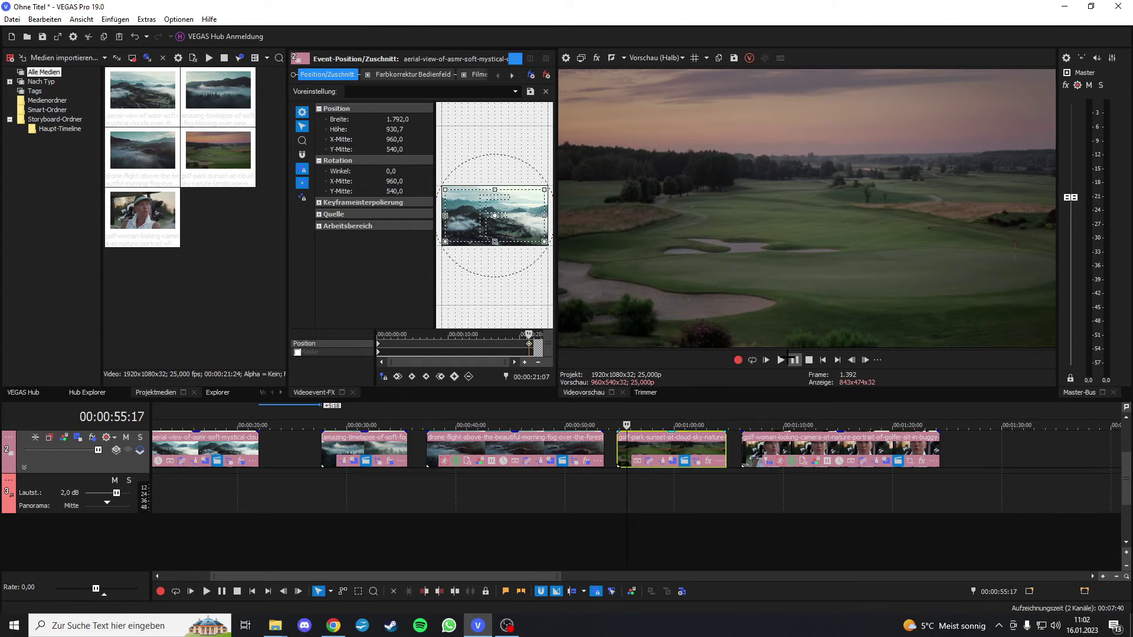
click(790, 359)
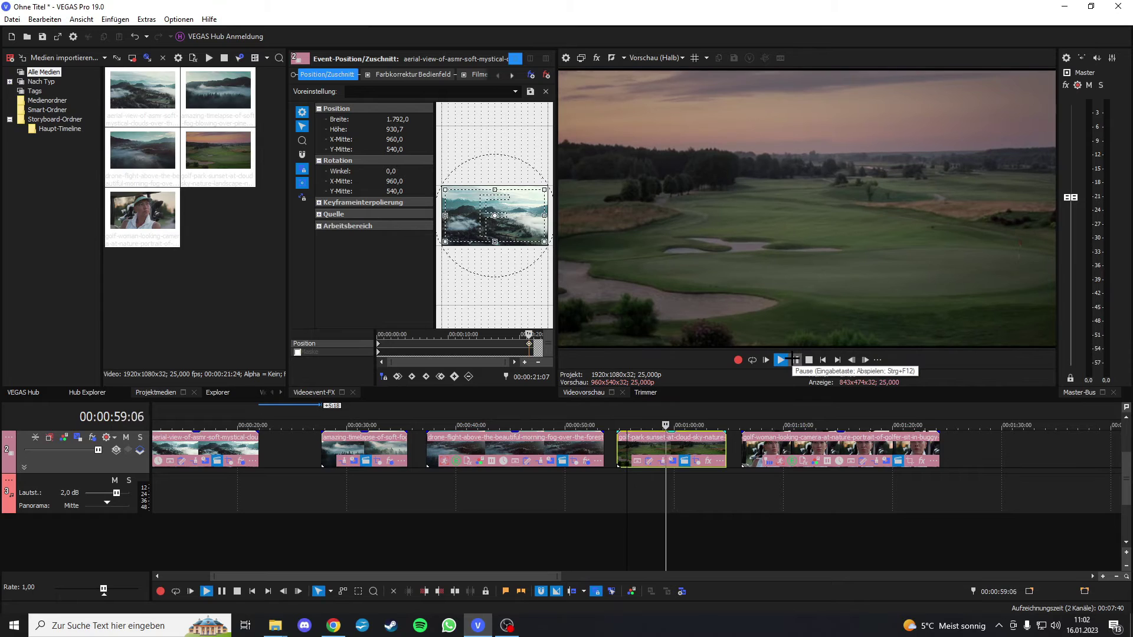
click(797, 359)
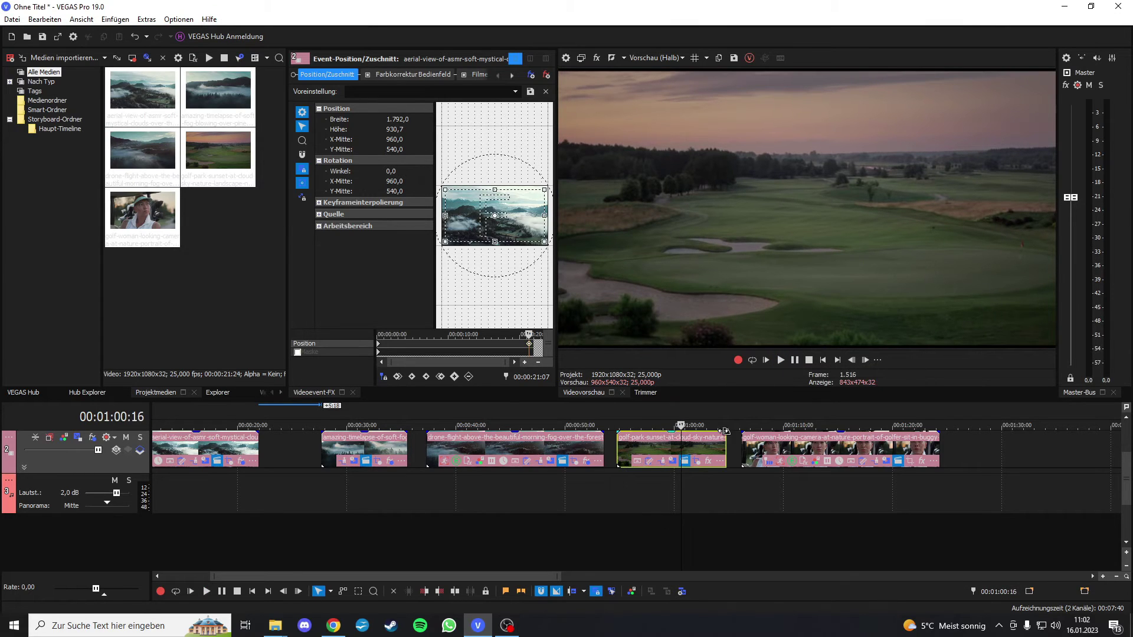
- Open colour grading for the golf-park sunset clip and warm its Gain to R 1.159, G 0.969, B 0.822
click(691, 457)
scroll(687, 460, up, 2)
click(550, 462)
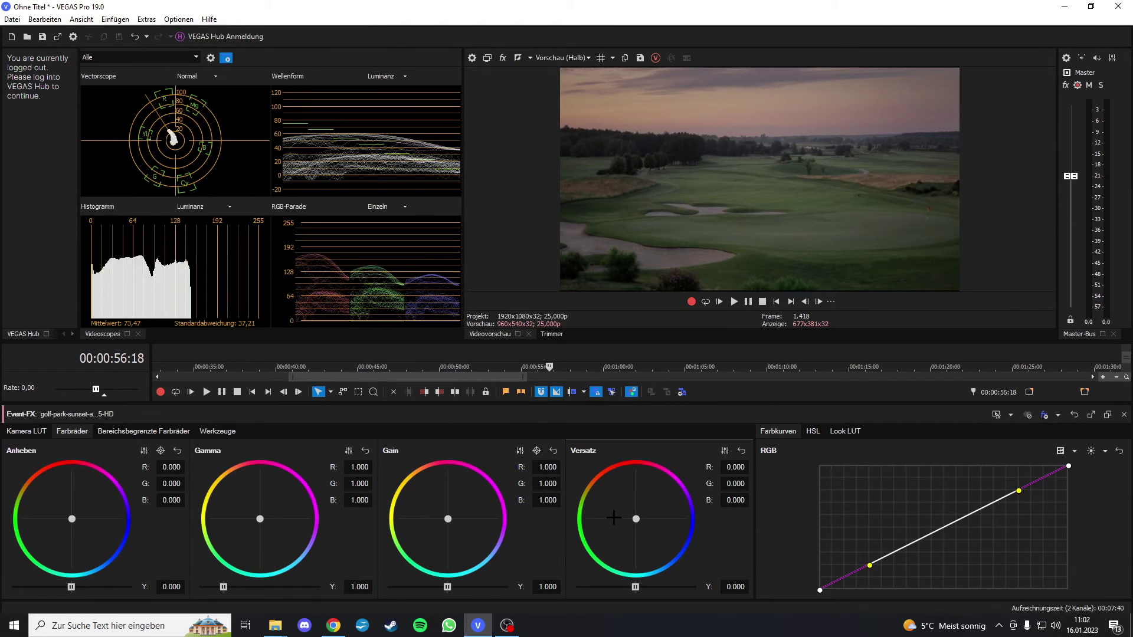
click(439, 519)
drag(447, 518, 437, 519)
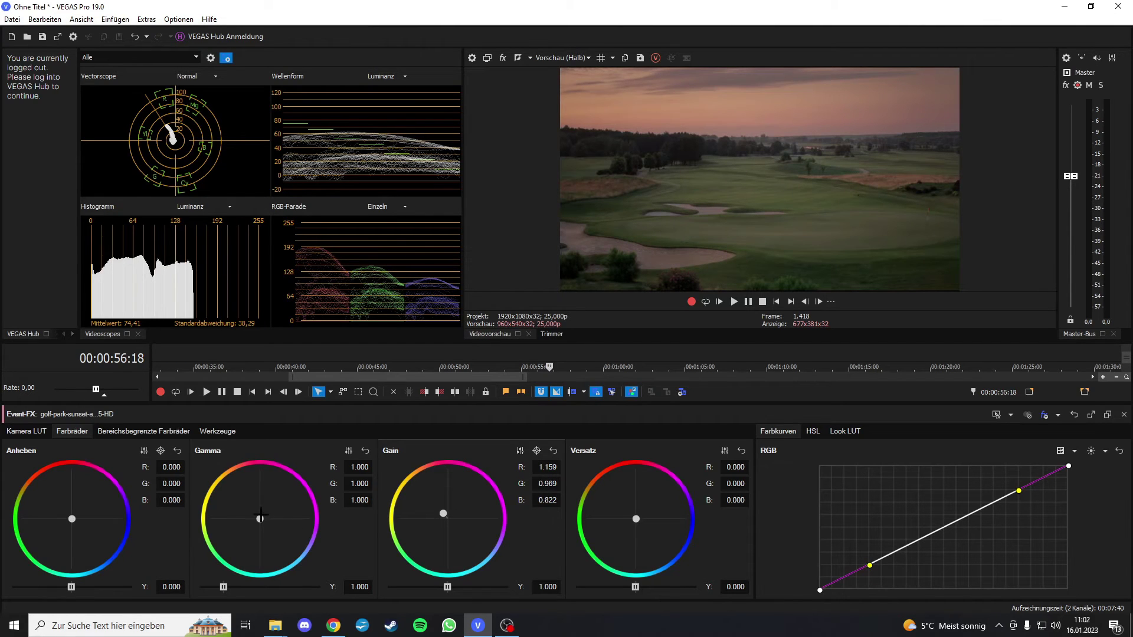
- Shape the sunset clip's RGB curve into a gentle S, raise Gain Y to 1.446, and close the colour grading
drag(870, 567, 912, 560)
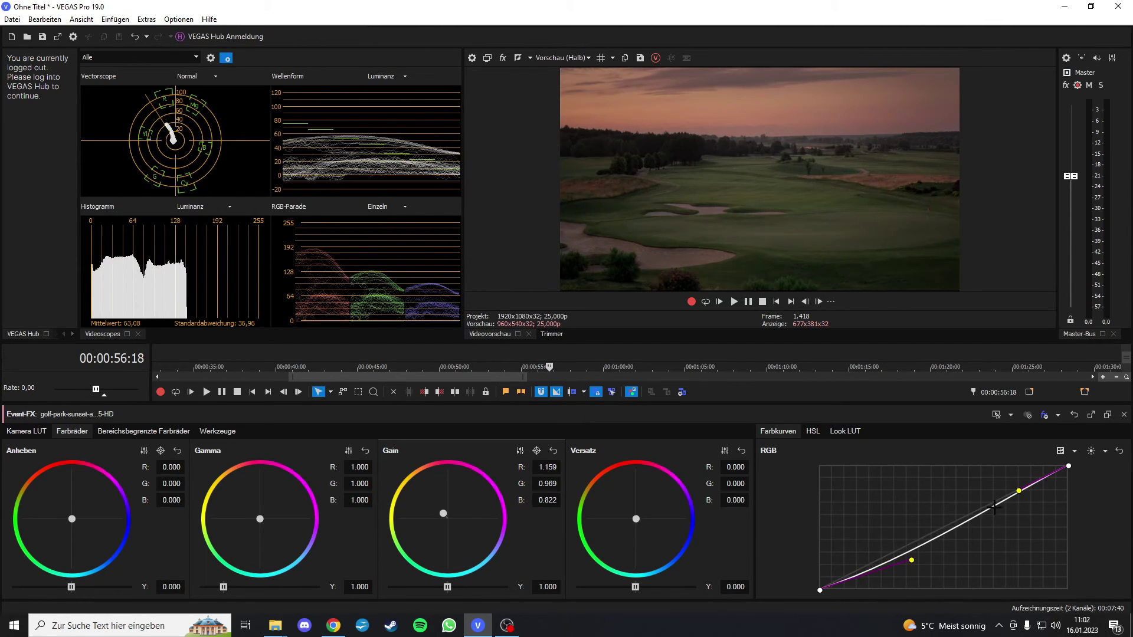
drag(1019, 489, 971, 485)
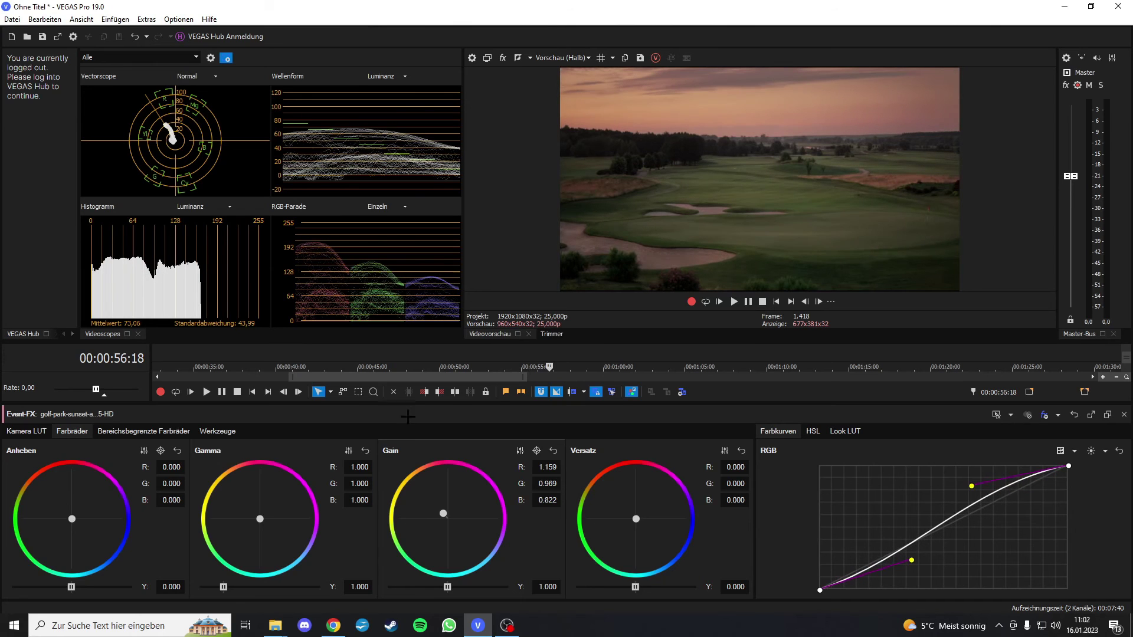
drag(447, 586, 474, 586)
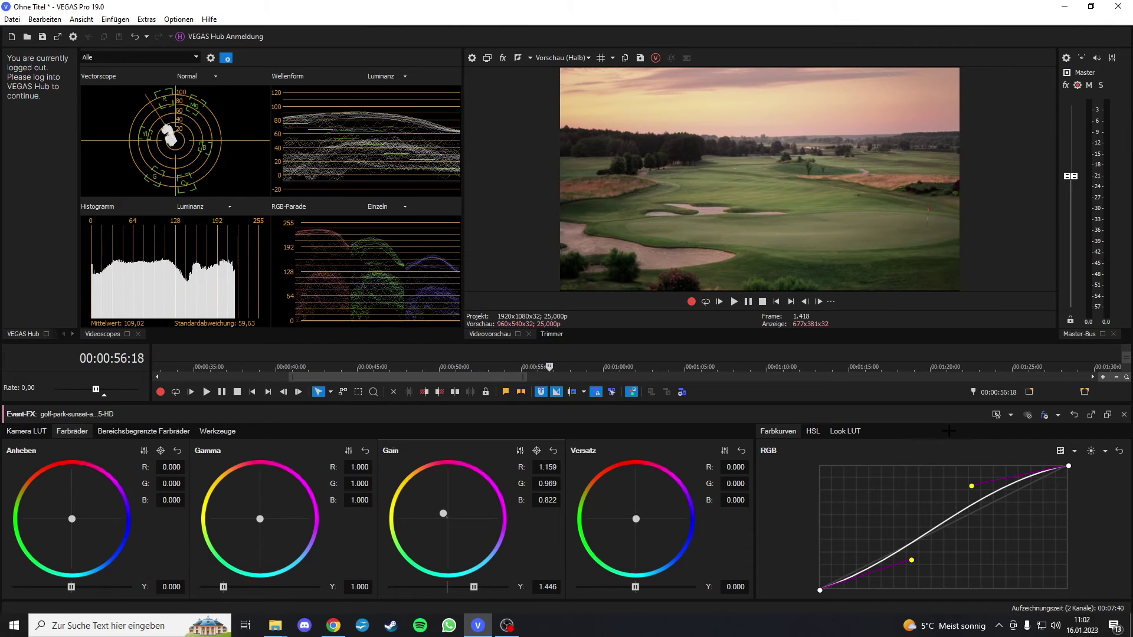
click(1124, 415)
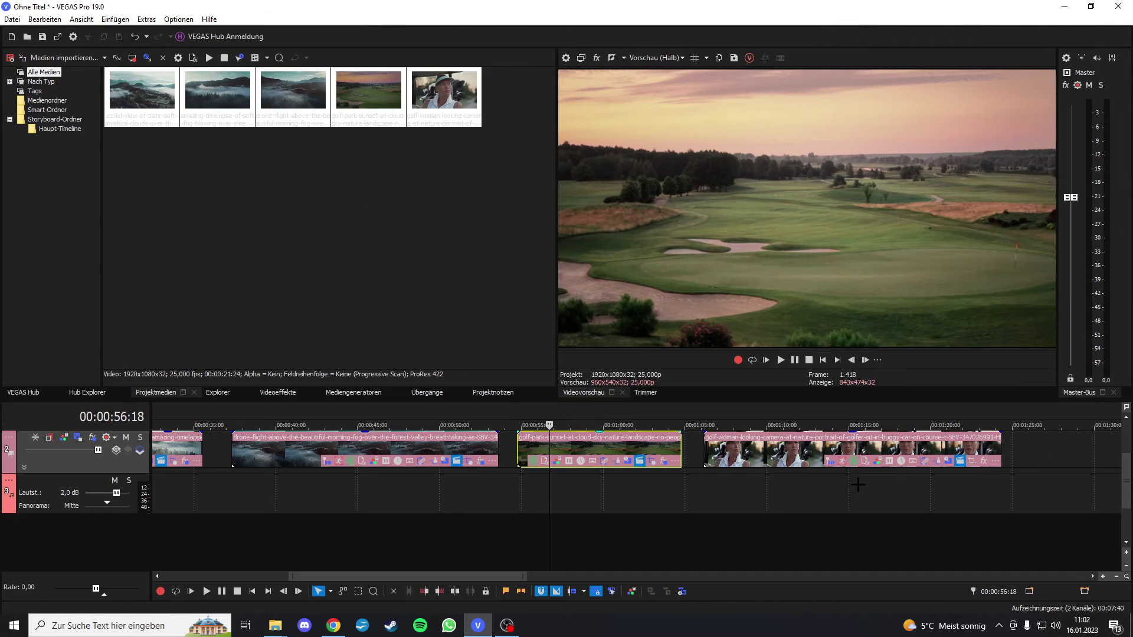
- Copy the graded golf-park sunset clip, paste all its event attributes onto the golf-woman clip, and check the resulting look
right_click(611, 445)
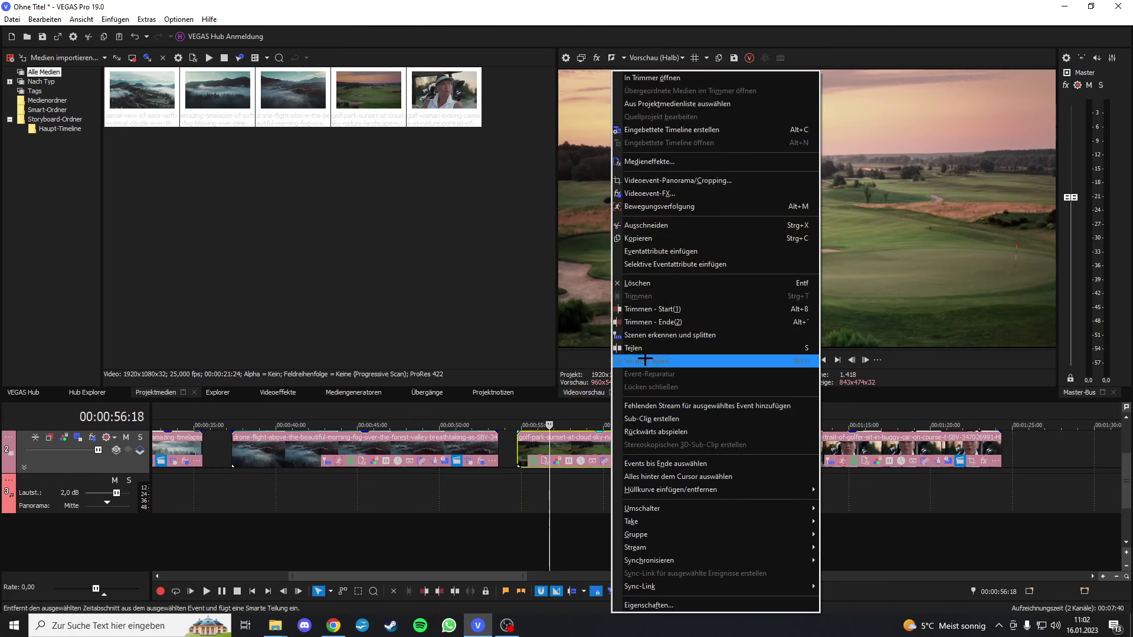
click(649, 239)
click(795, 448)
right_click(795, 449)
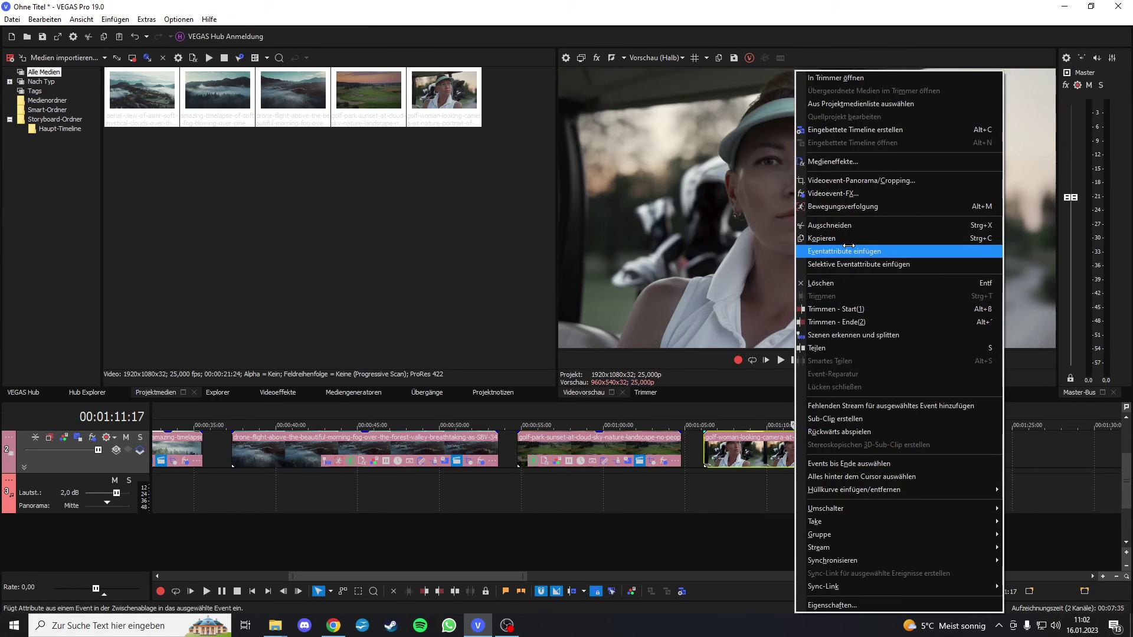
click(820, 252)
click(582, 450)
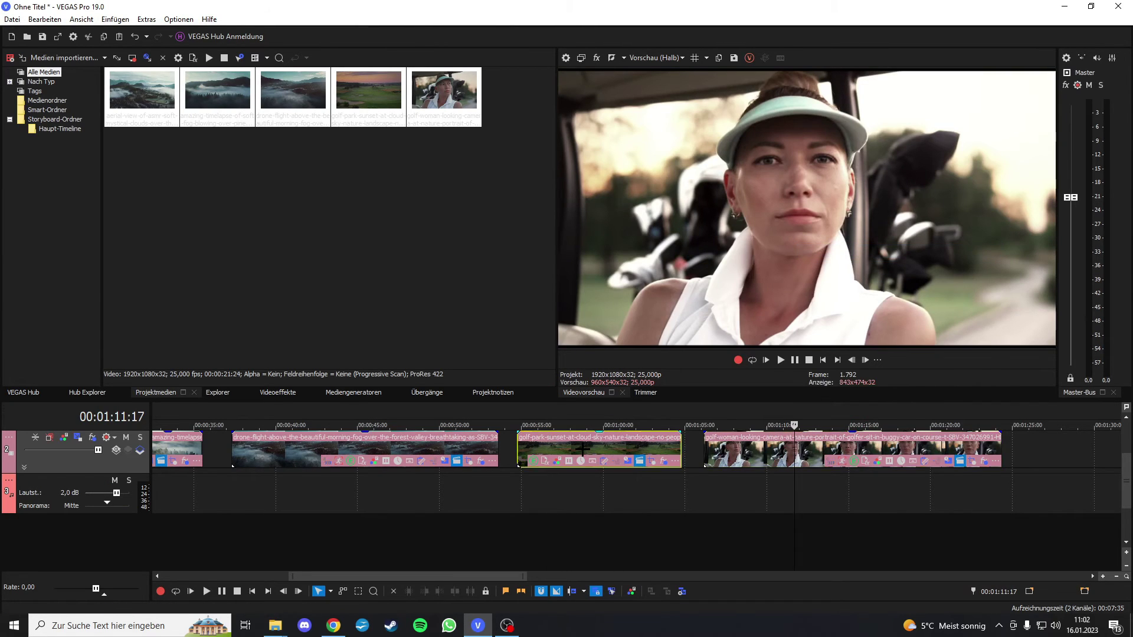
click(787, 448)
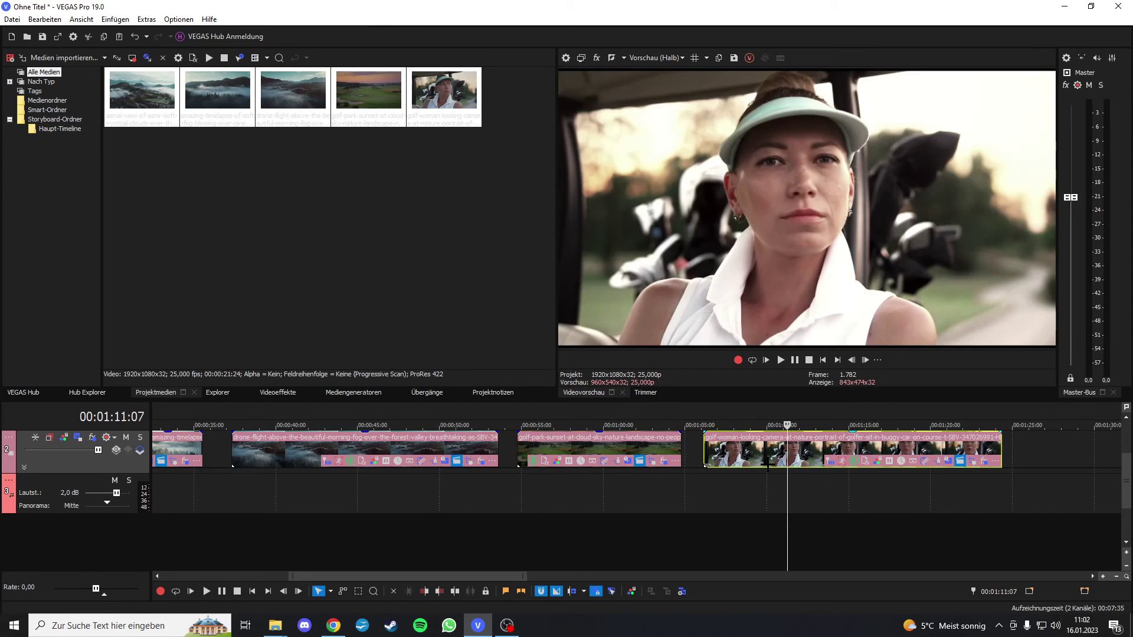
- Review the clips across the timeline in the preview, comparing the looks of the landscape and golf clips
scroll(767, 466, down, 3)
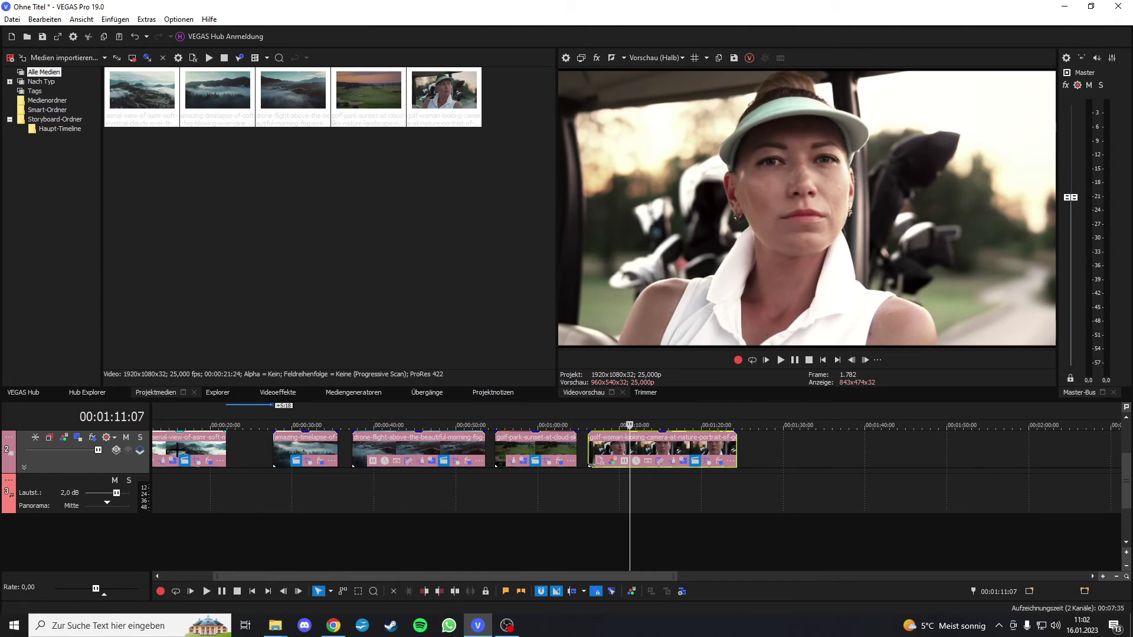
click(189, 449)
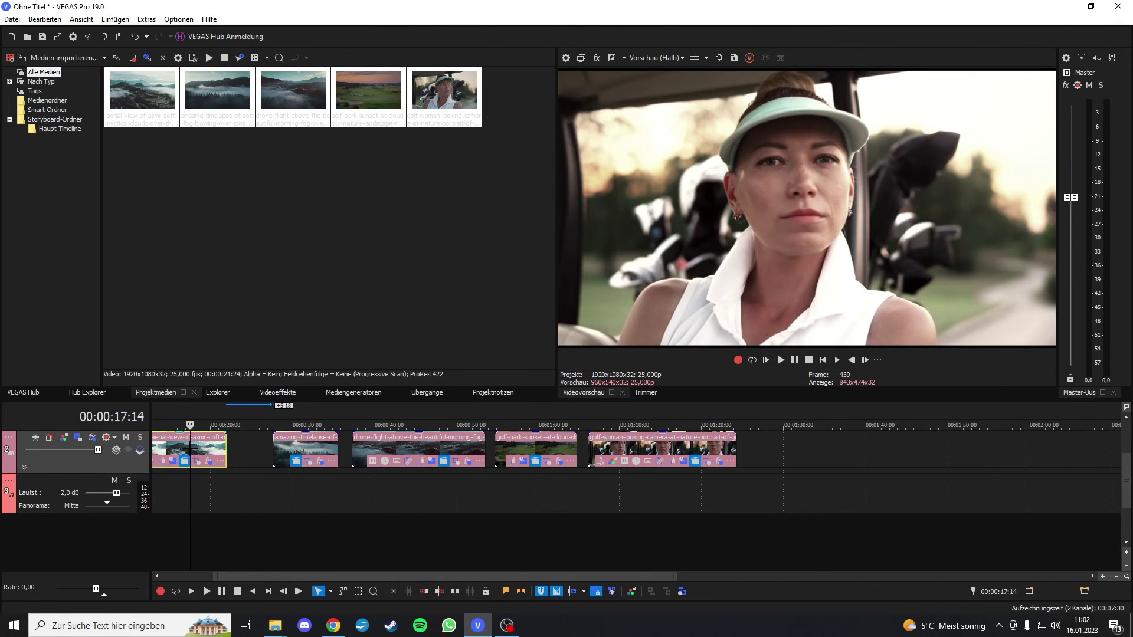
click(327, 450)
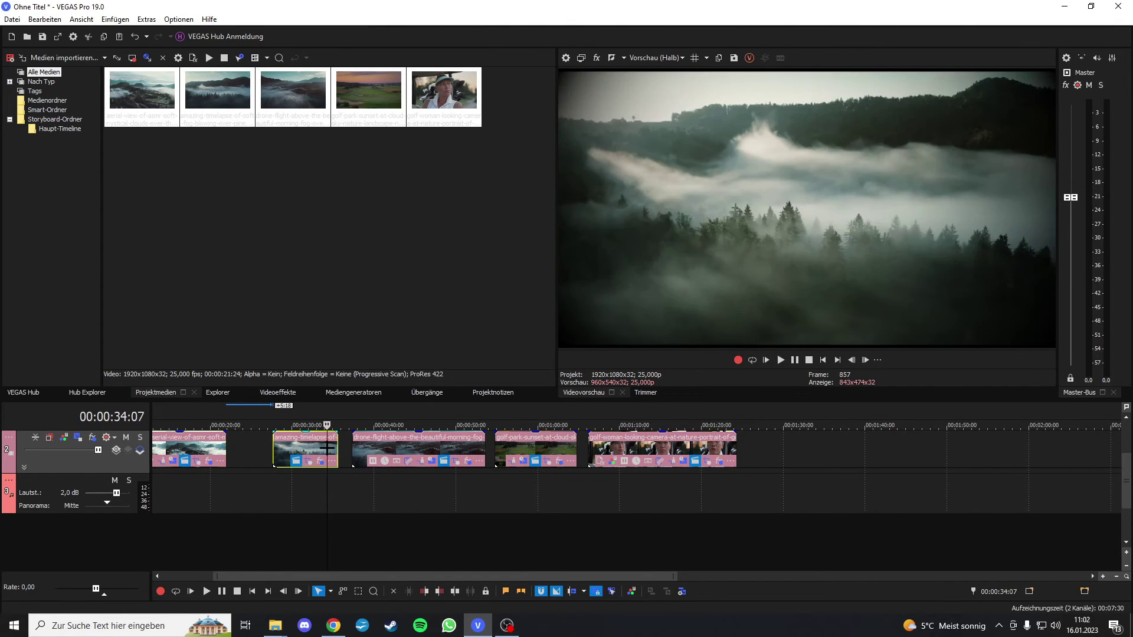
click(431, 450)
click(549, 449)
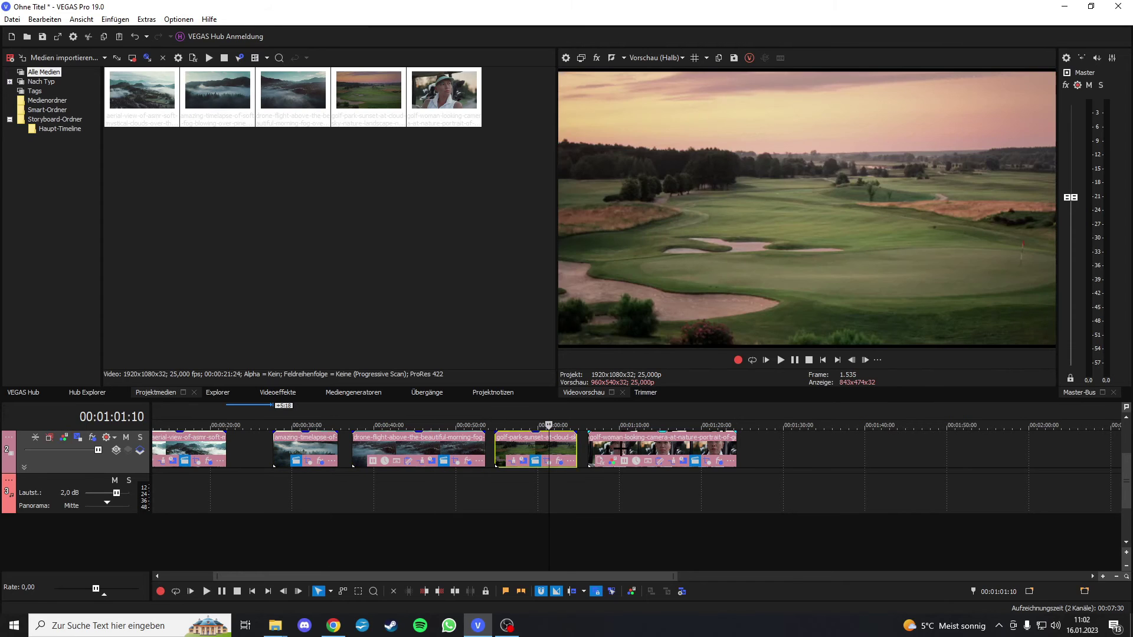
click(621, 449)
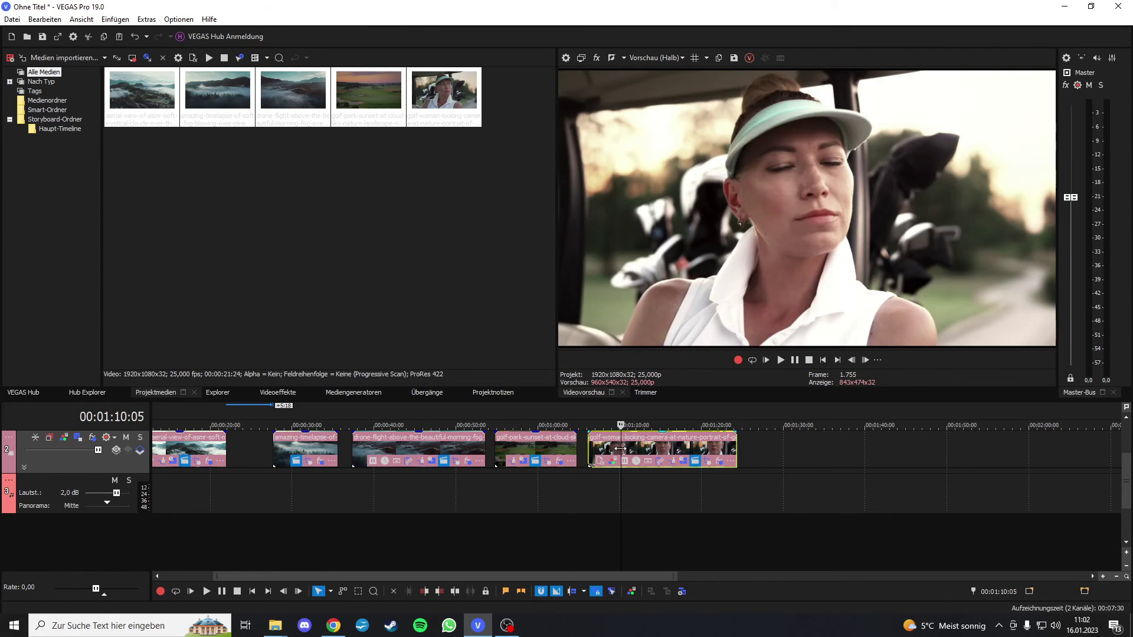
click(520, 450)
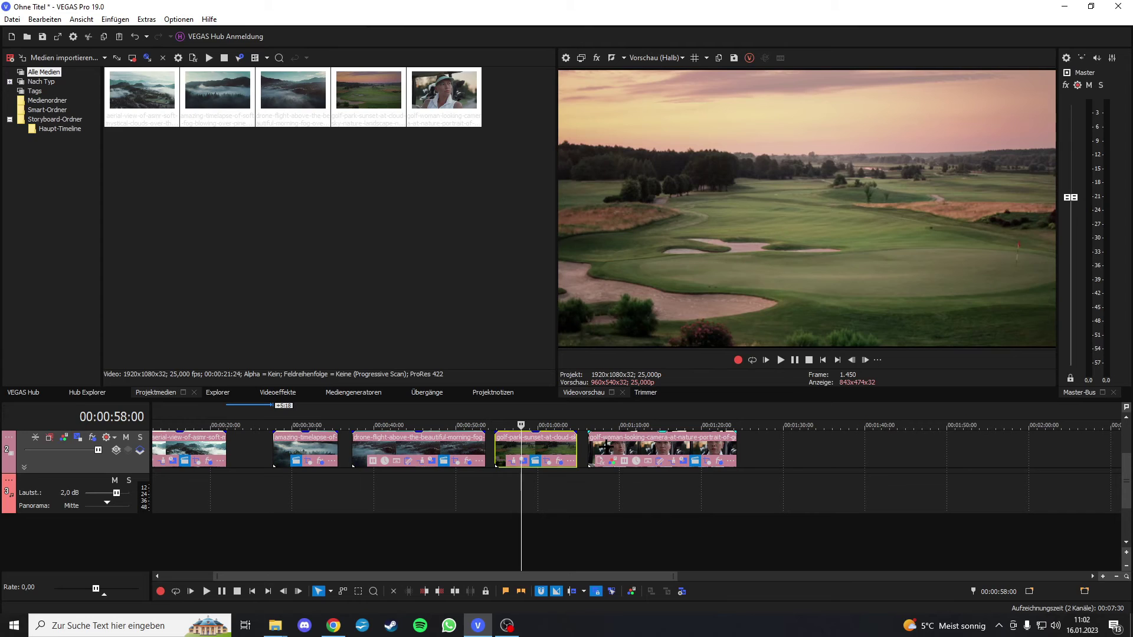
click(417, 448)
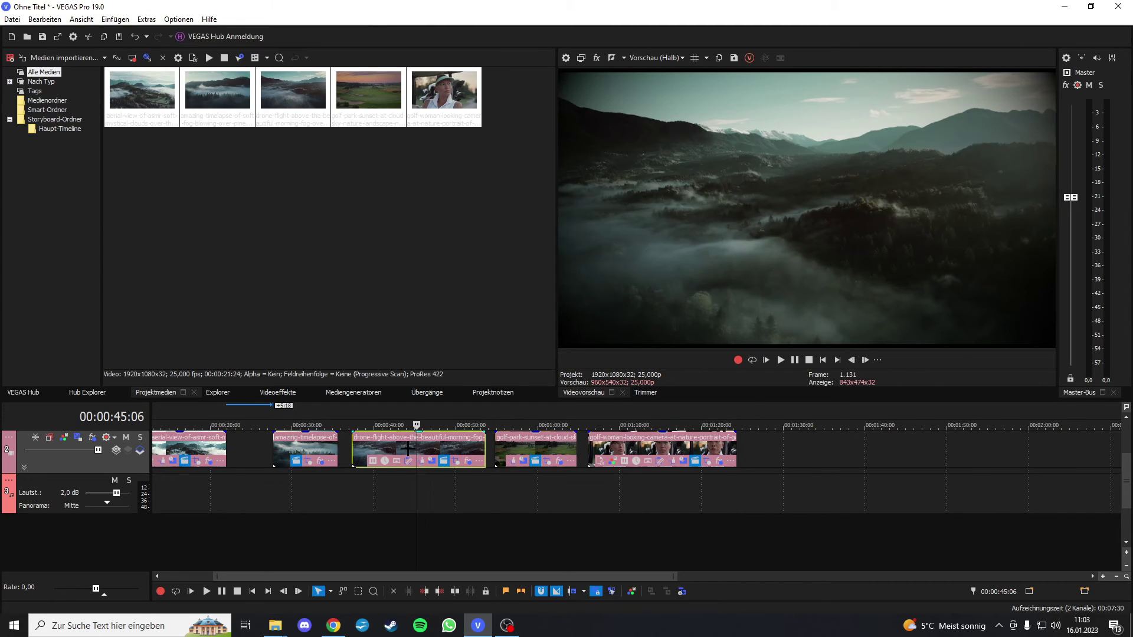
scroll(409, 450, down, 3)
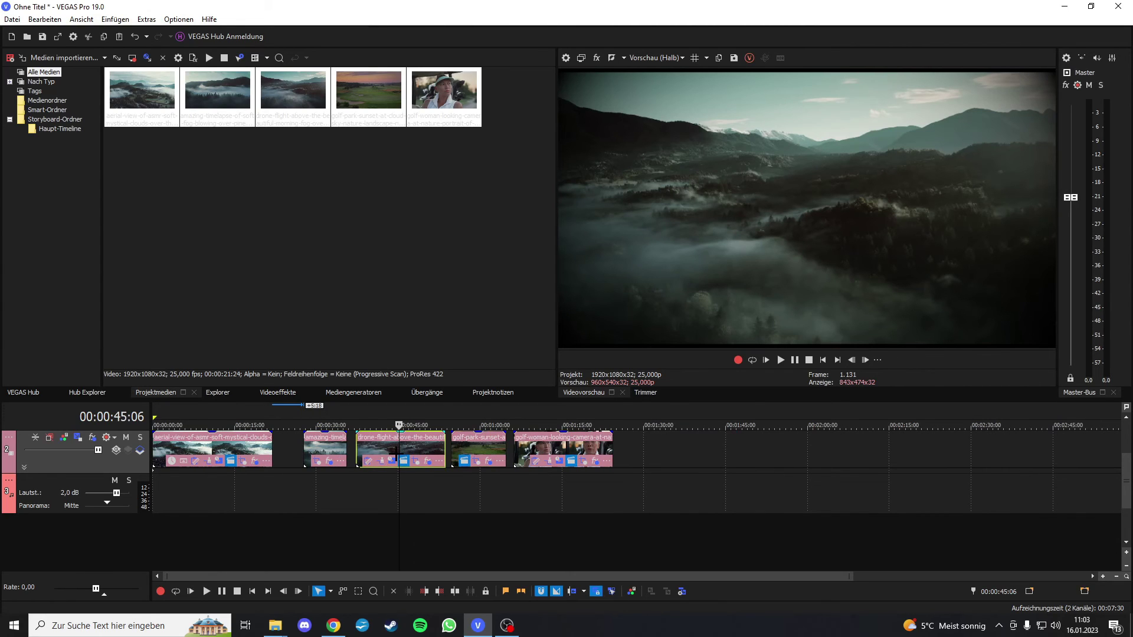
click(335, 454)
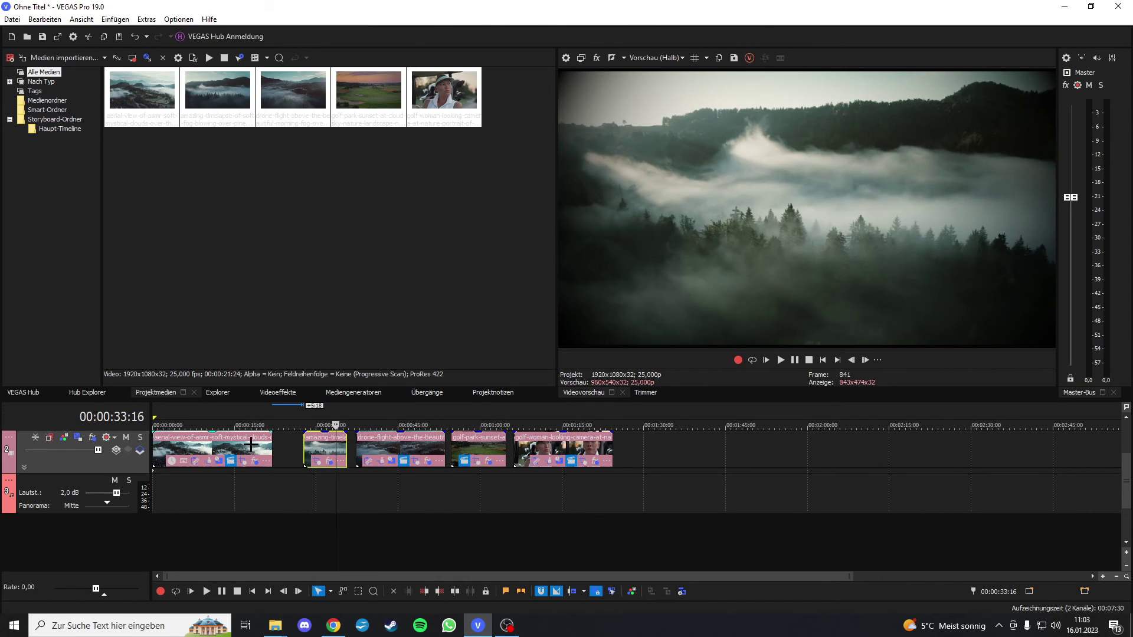
click(401, 447)
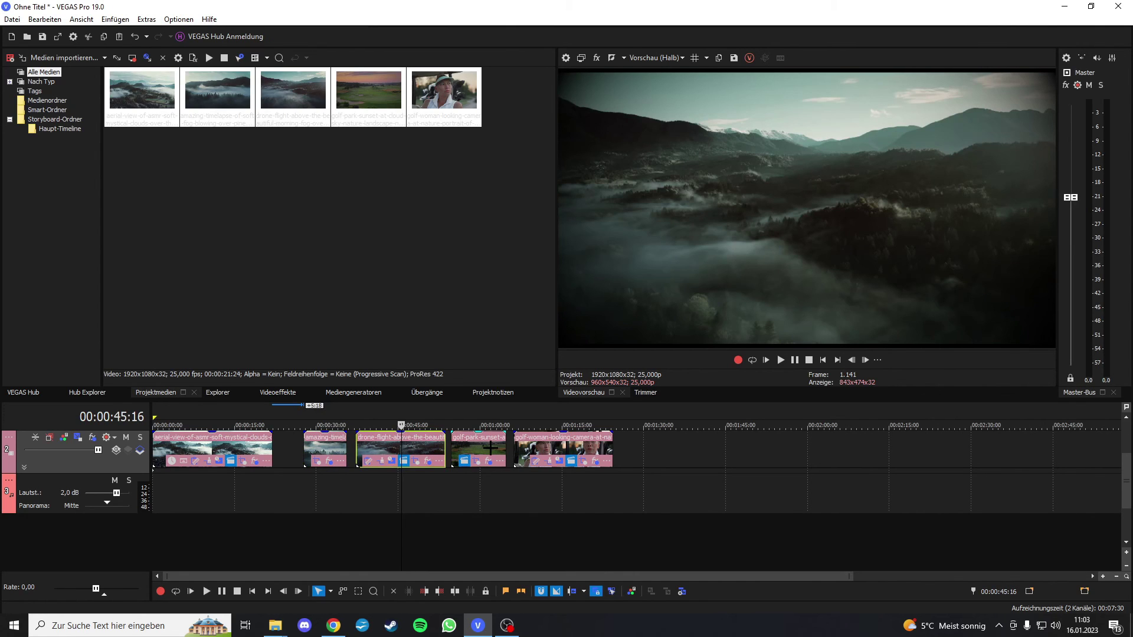
mouse_move(509, 627)
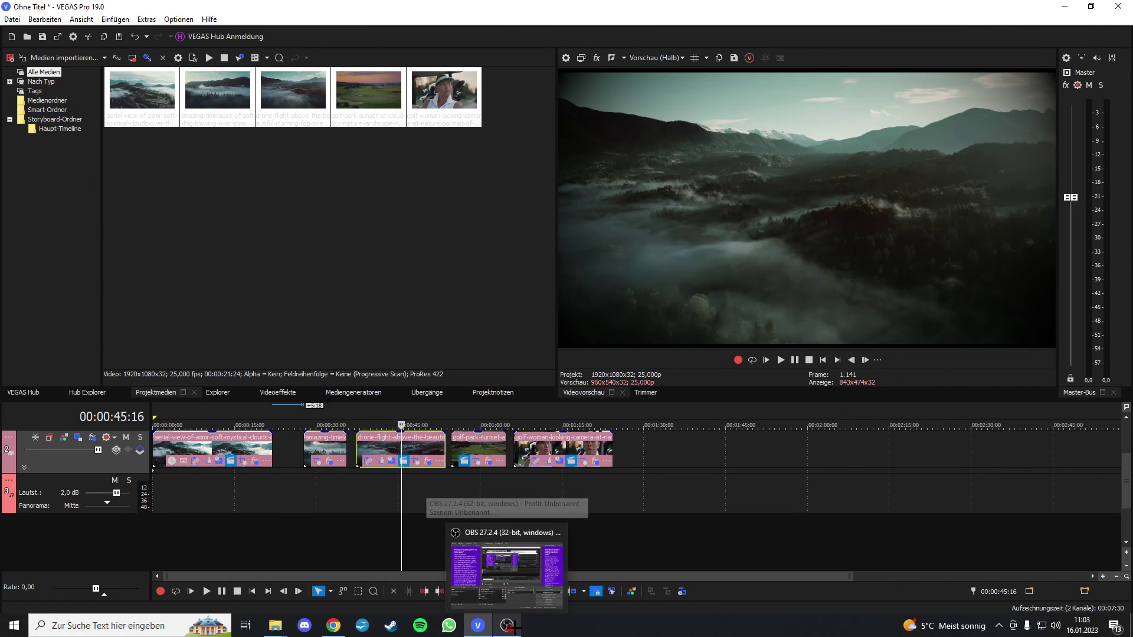